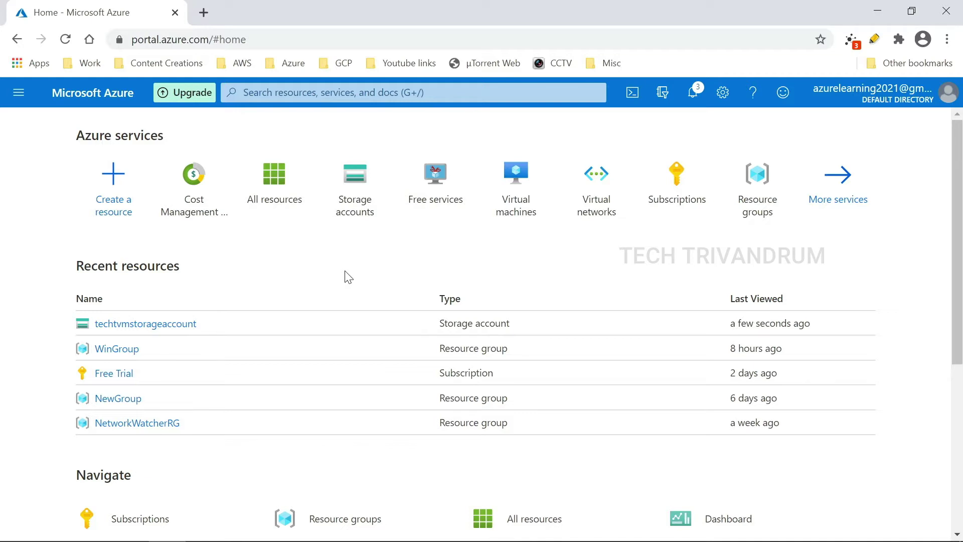
# Open the techtvmstorageaccount storage account from the list of all resources and collapse the resource list.
pyautogui.click(26, 99)
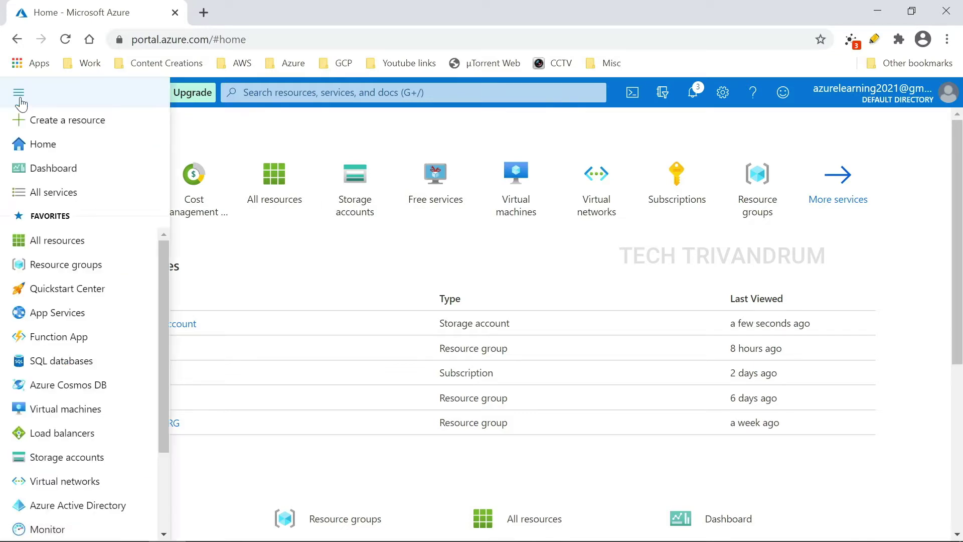
pyautogui.click(72, 241)
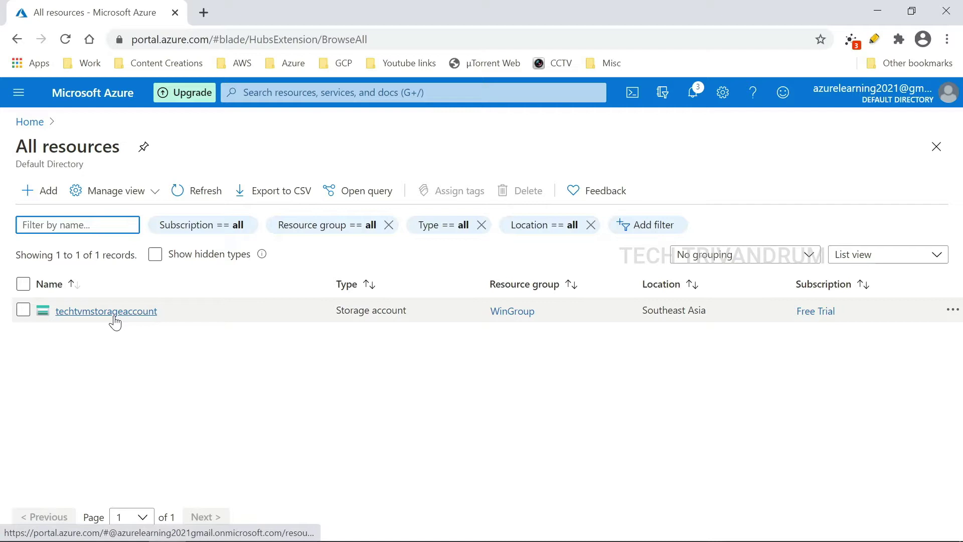
pyautogui.click(155, 308)
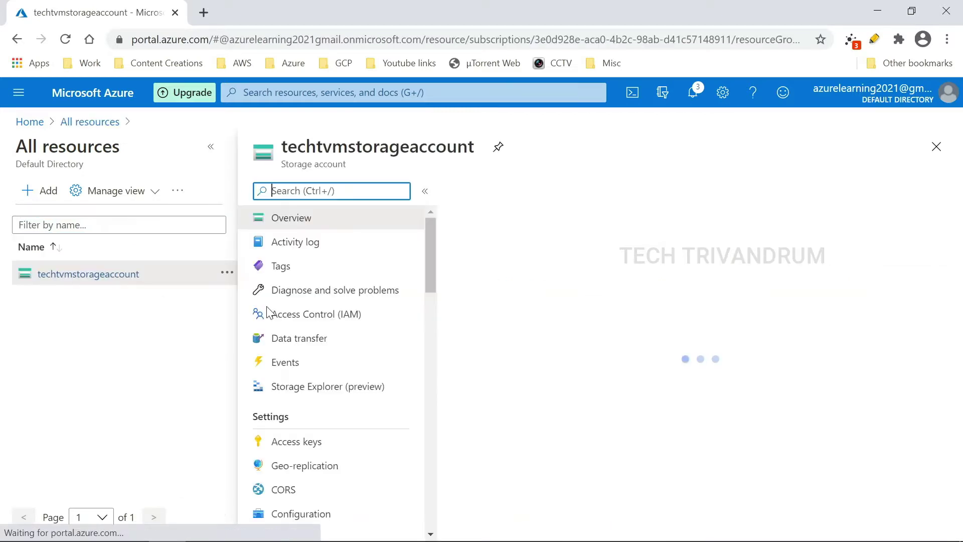
pyautogui.click(211, 146)
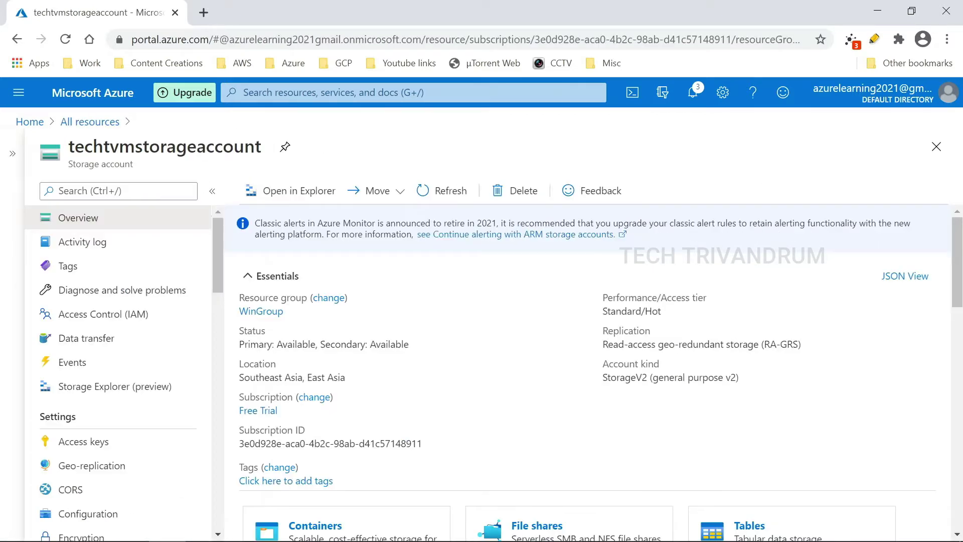
# Open the Demo directory inside the storage account's newstorageaccount1 file share.
pyautogui.scroll(-1, 506, 344)
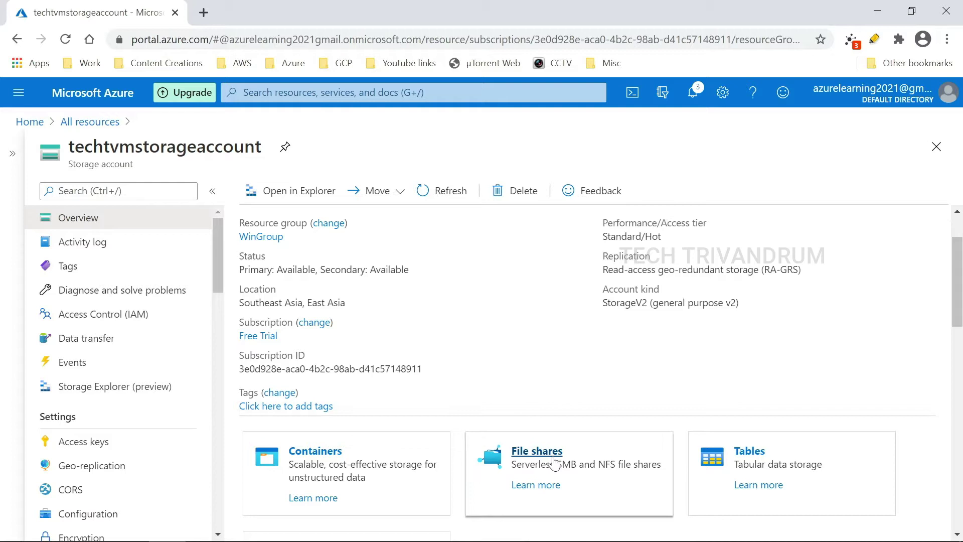
pyautogui.click(536, 451)
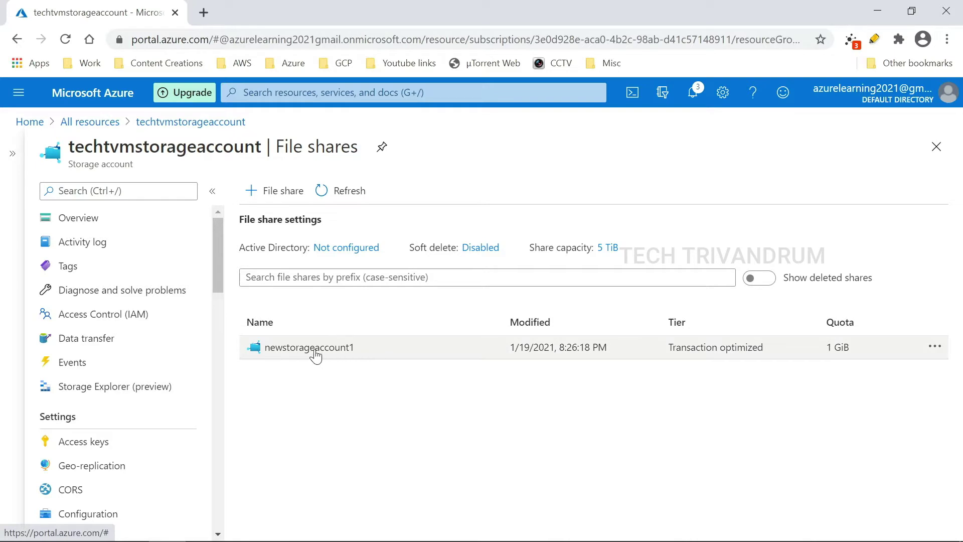
pyautogui.click(315, 354)
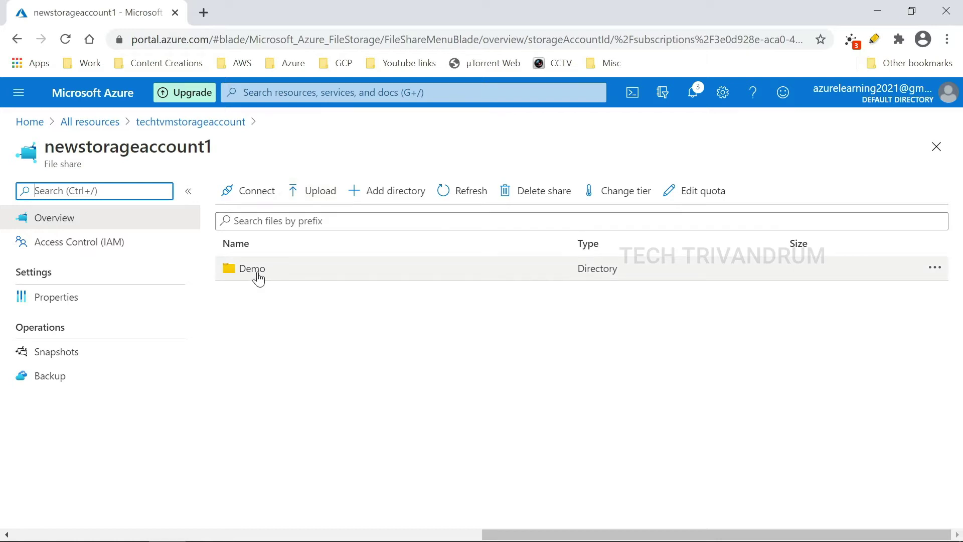
pyautogui.click(259, 279)
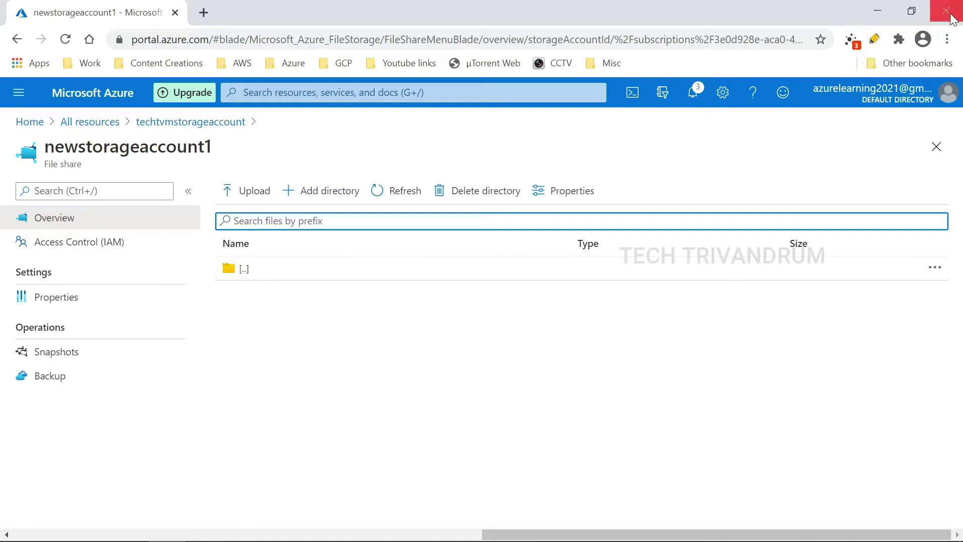
# View the contents of Testfile.txt on the desktop, close it, and return to the Azure portal in Chrome.
pyautogui.click(881, 11)
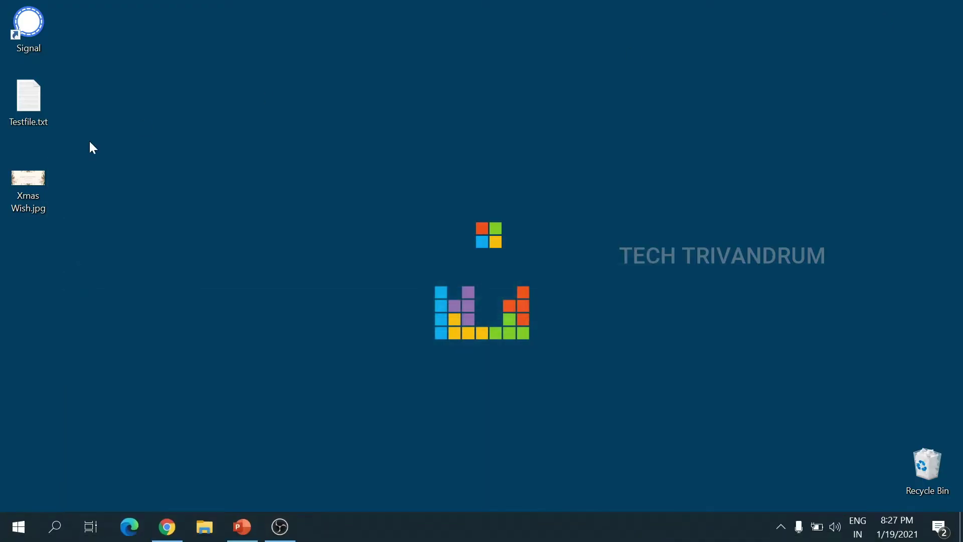
pyautogui.doubleClick(30, 123)
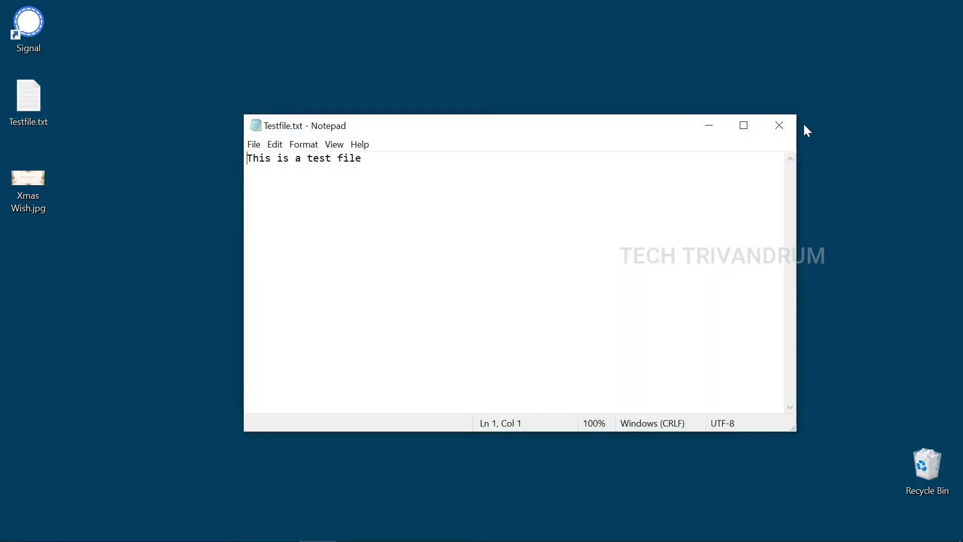
pyautogui.click(779, 125)
pyautogui.click(168, 526)
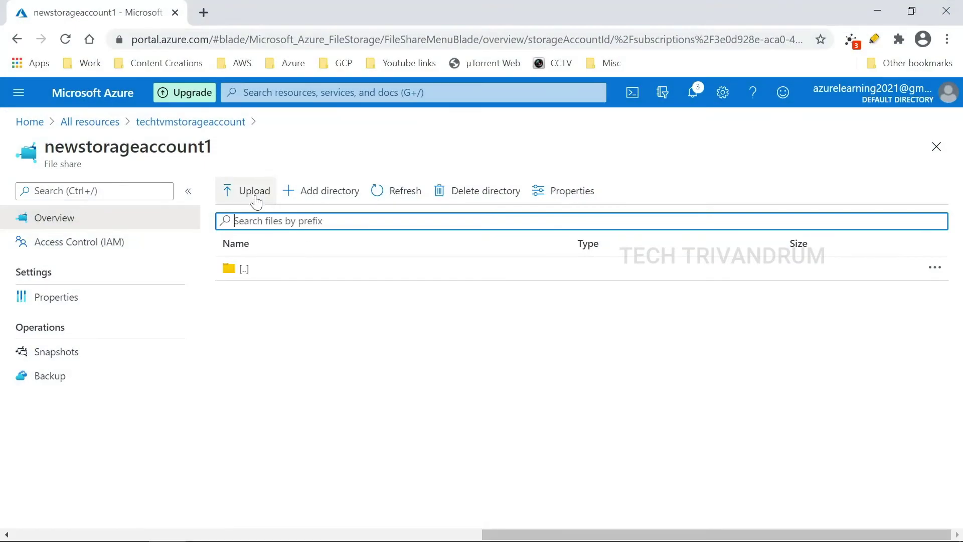
# Upload Testfile.txt from the desktop to the Demo directory and close the upload pane.
pyautogui.click(255, 197)
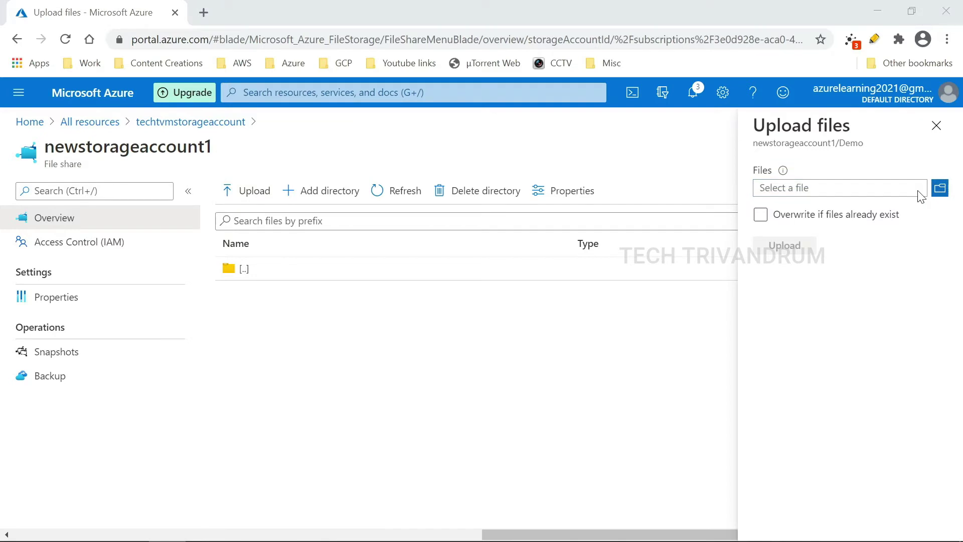
pyautogui.click(919, 193)
pyautogui.click(260, 128)
pyautogui.click(346, 335)
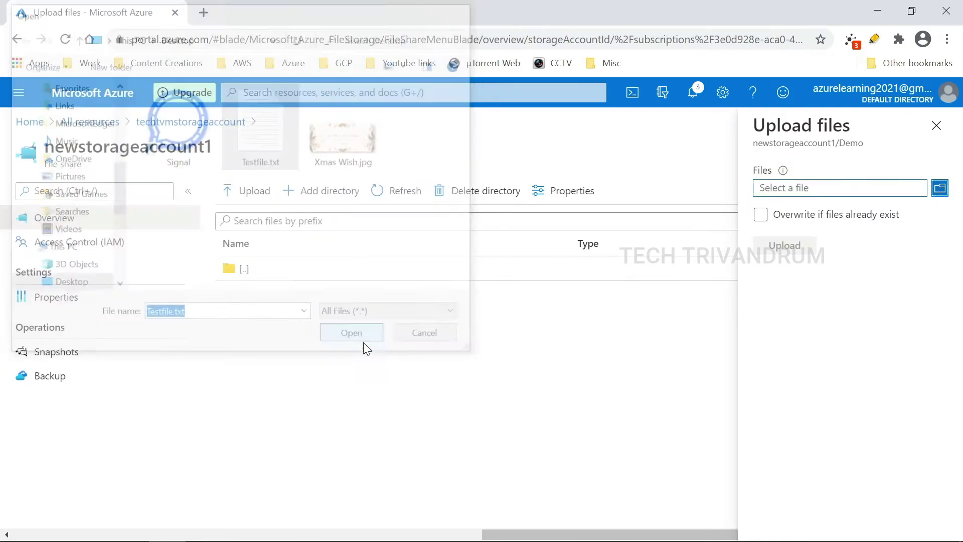
pyautogui.click(779, 251)
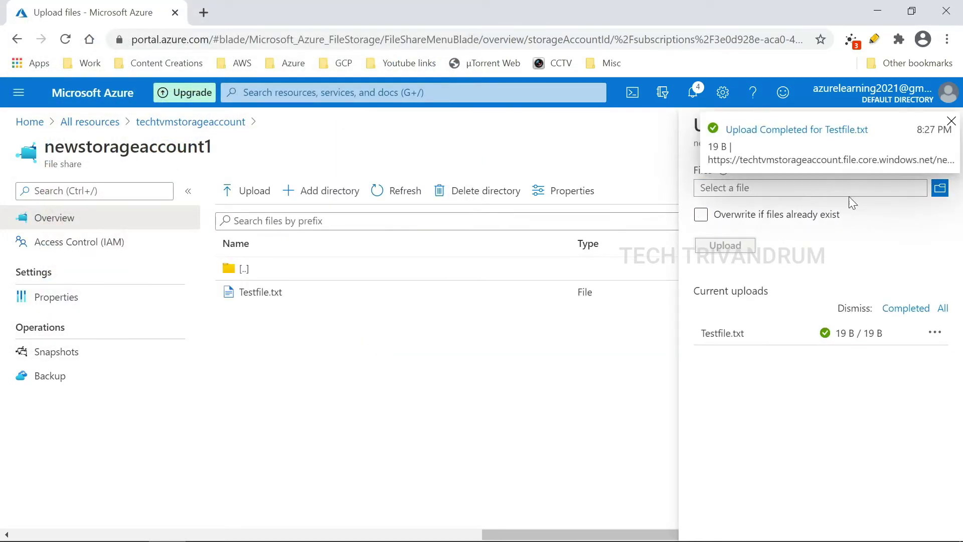
pyautogui.click(951, 121)
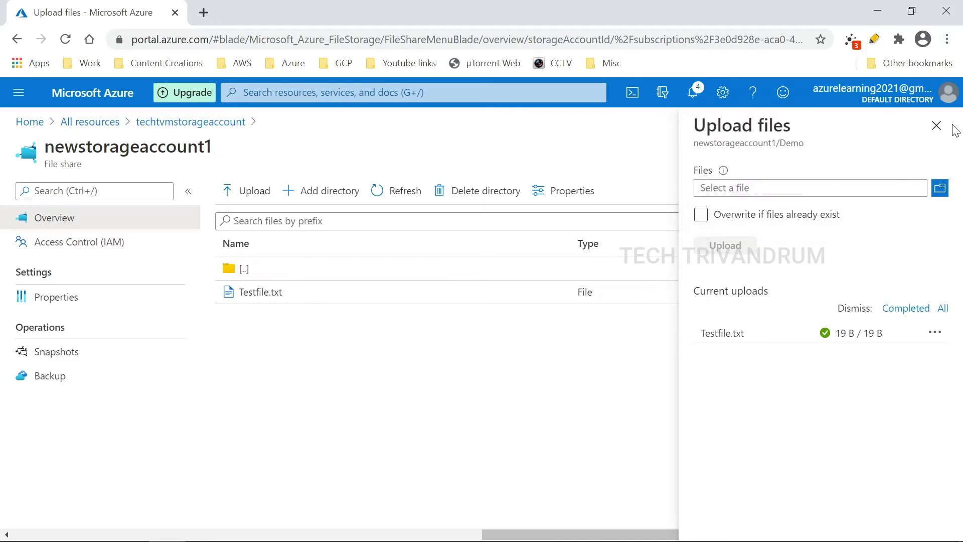
pyautogui.click(936, 126)
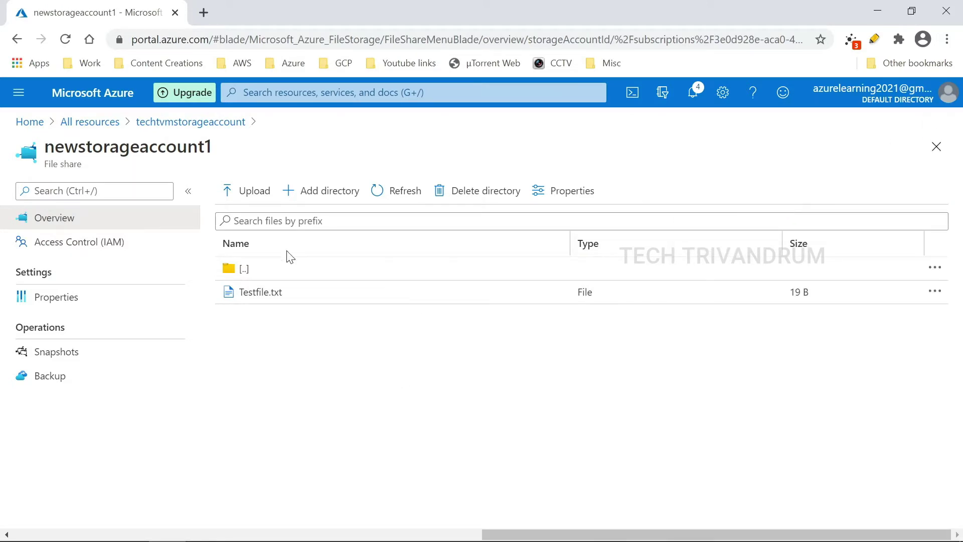
# Return to the file share's root and copy its Windows connection script with drive letter Z and storage account key authentication.
pyautogui.click(243, 269)
pyautogui.click(257, 192)
pyautogui.scroll(-3, 702, 326)
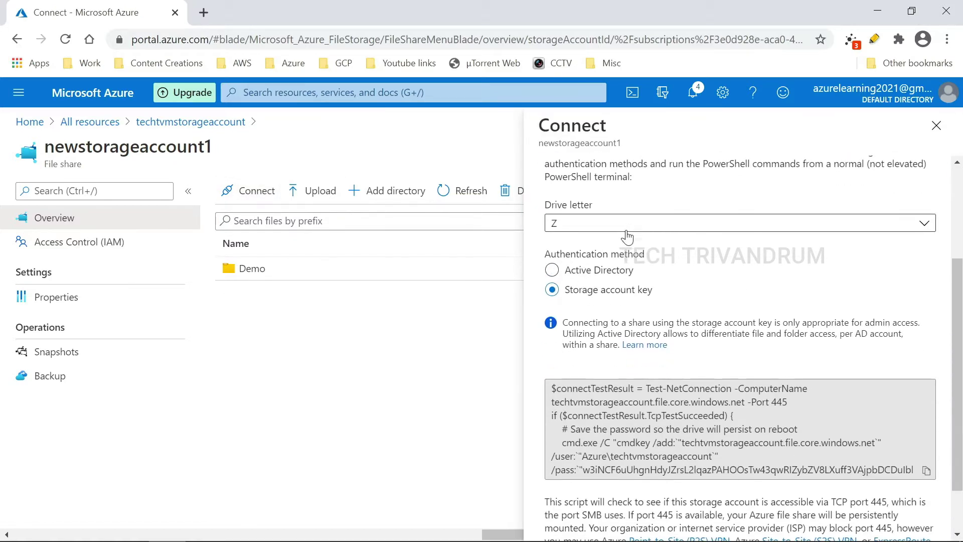
pyautogui.click(633, 226)
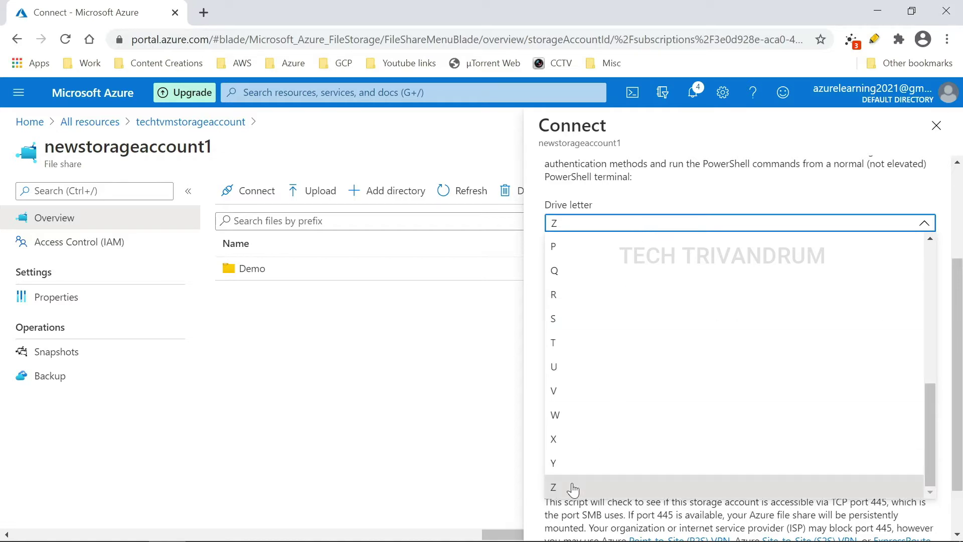
pyautogui.click(572, 488)
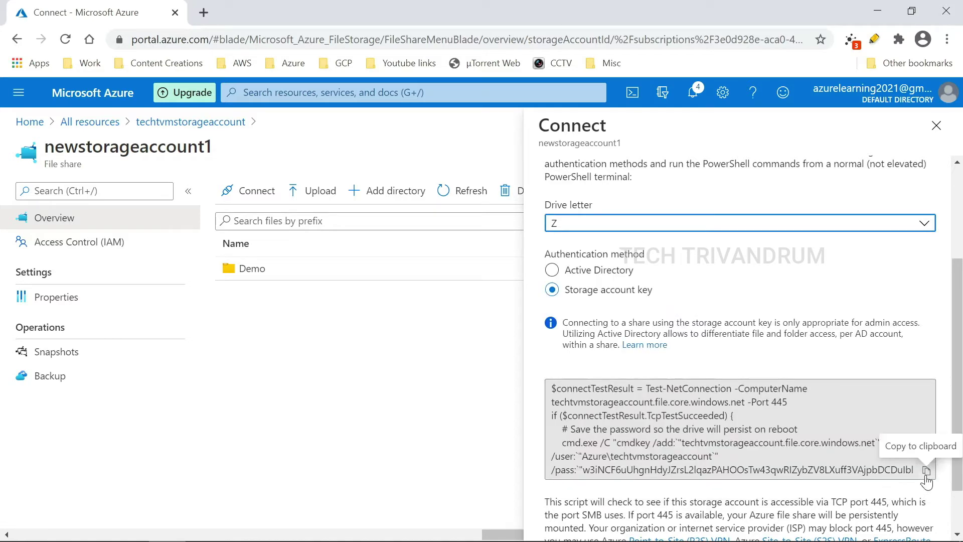
pyautogui.click(926, 474)
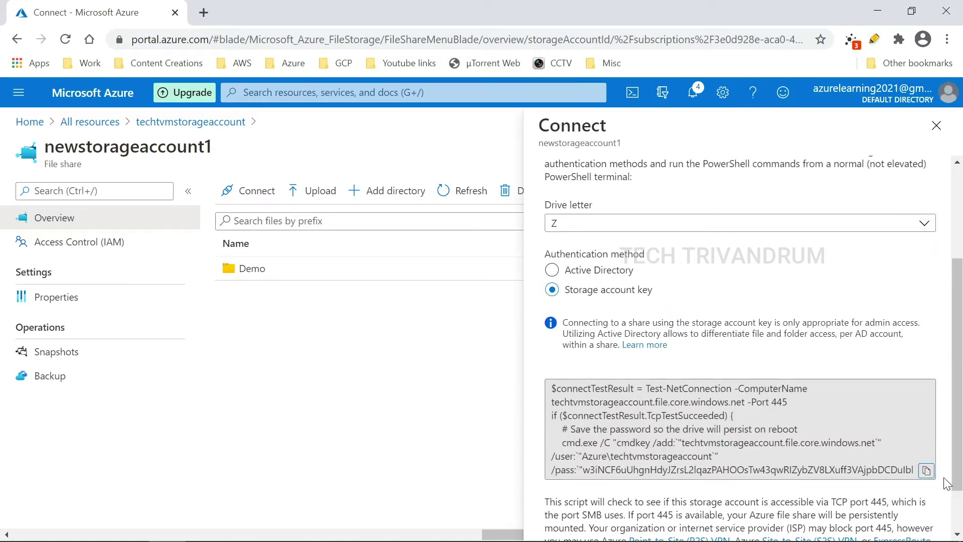
pyautogui.click(925, 470)
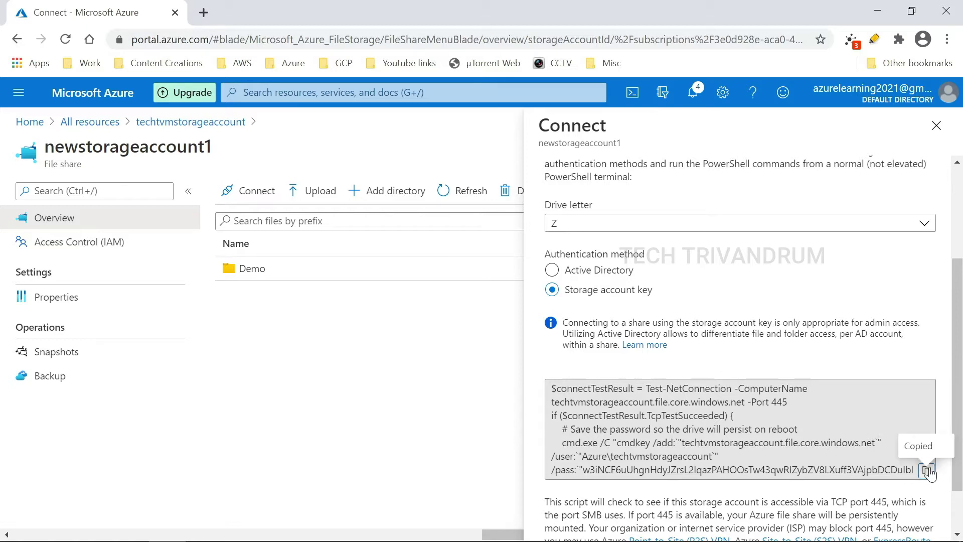
# Switch to Notepad++ and paste the connection script, including the storage account key, into a new blank document.
pyautogui.click(879, 9)
pyautogui.click(18, 526)
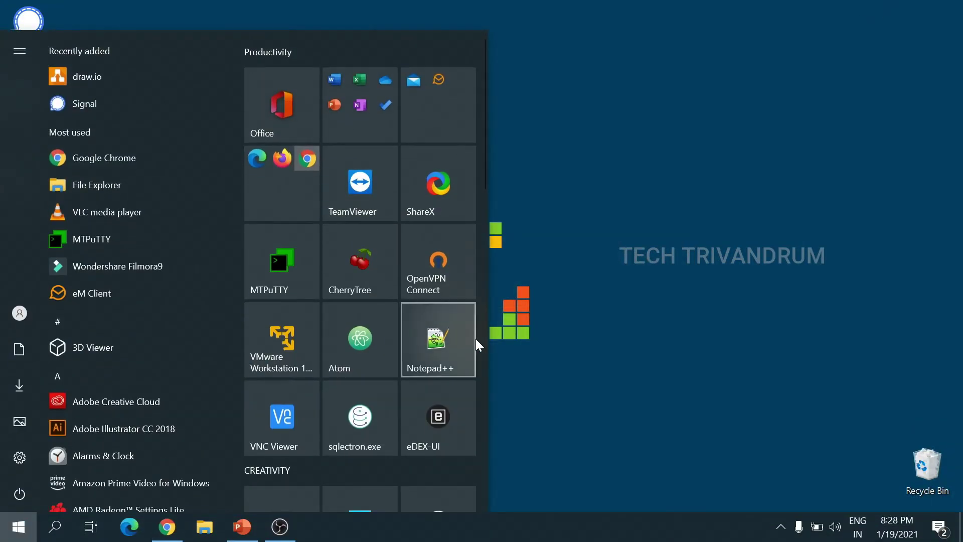
pyautogui.click(474, 339)
pyautogui.doubleClick(861, 60)
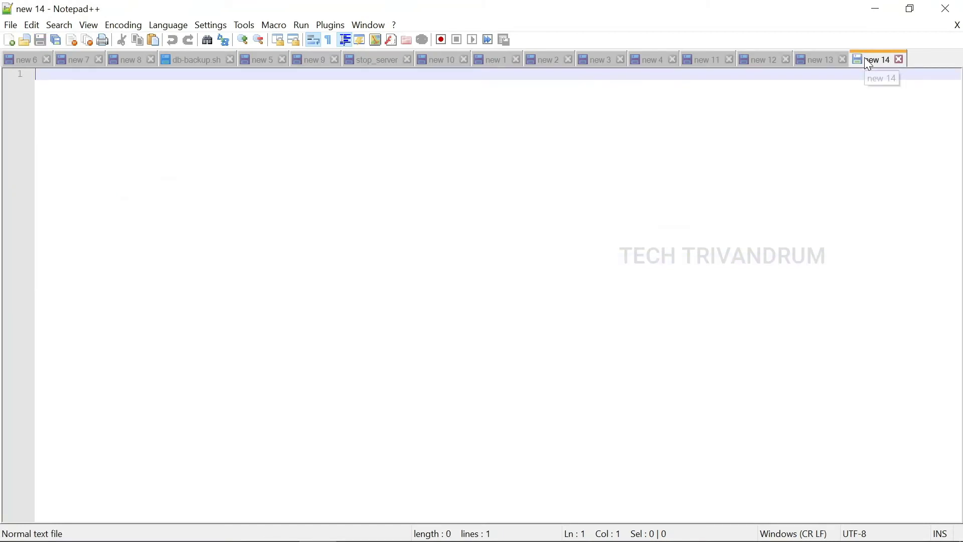
pyautogui.rightClick(414, 159)
pyautogui.click(437, 199)
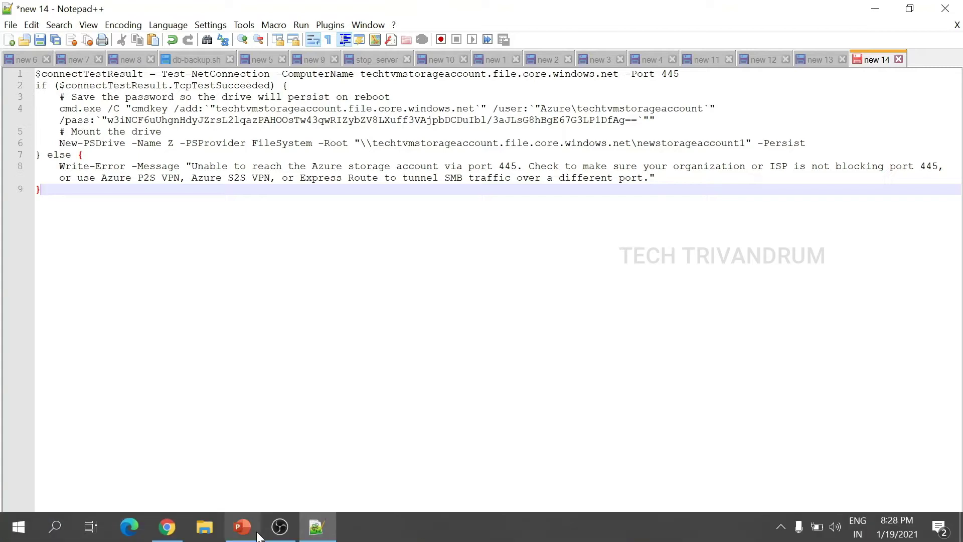
# Copy the share path \\techtvmstorageaccount.file.core.windows.net\newstorageaccount1 from the script's New-PSDrive line.
pyautogui.click(215, 528)
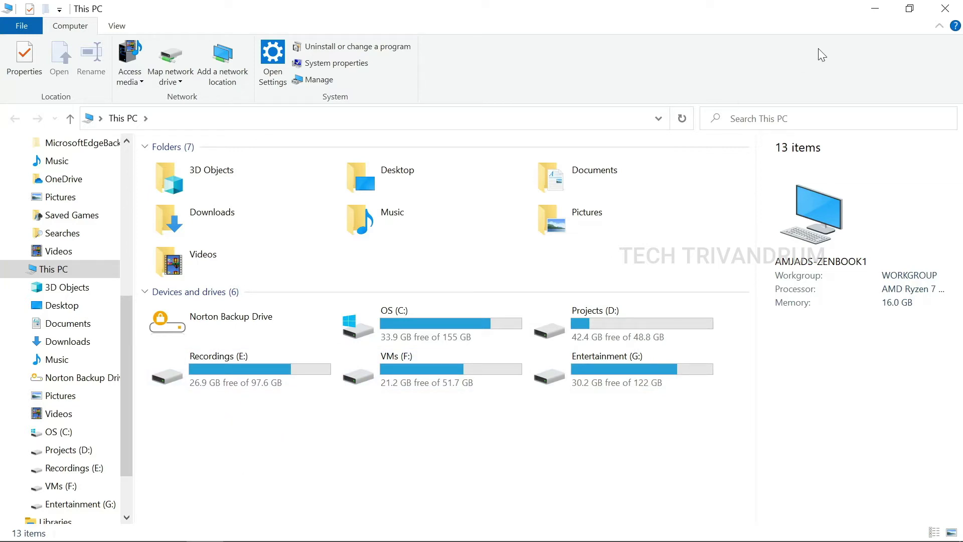
pyautogui.click(875, 8)
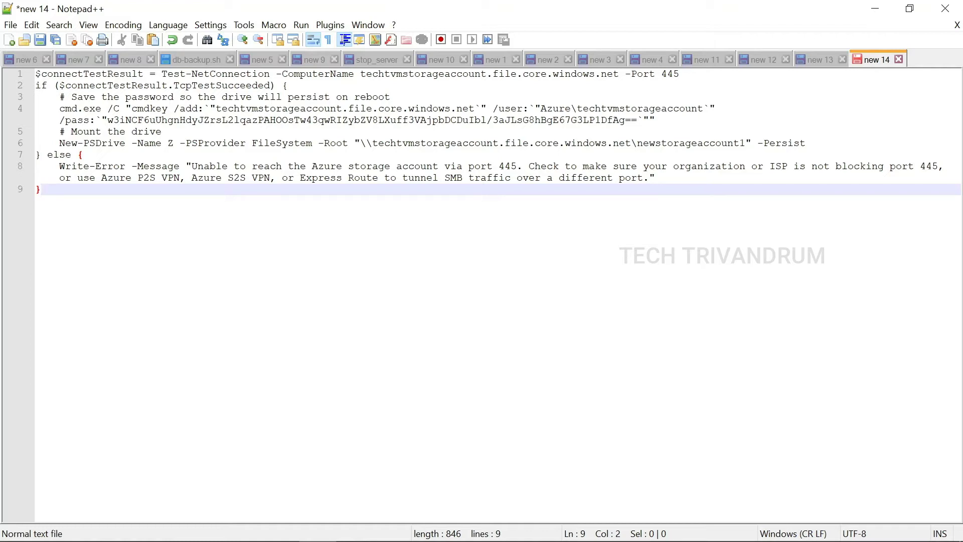
pyautogui.click(361, 143)
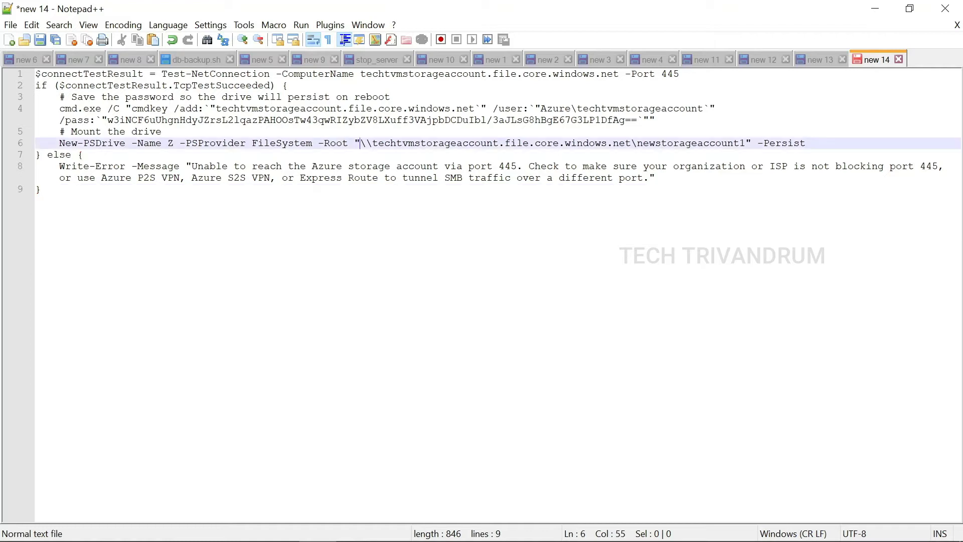
pyautogui.hotkey('shift', 'Right')
pyautogui.hotkey('shift', 'Right')
pyautogui.hotkey('shift', 'Right')
pyautogui.hotkey('shift', 'Right')
pyautogui.hotkey('shift', 'Right')
pyautogui.hotkey('shift', 'Right')
pyautogui.hotkey('shift', 'Right')
pyautogui.hotkey('shift', 'Right')
pyautogui.hotkey('shift', 'Right')
pyautogui.hotkey('shift', 'Right')
pyautogui.hotkey('shift', 'Right')
pyautogui.hotkey('shift', 'Right')
pyautogui.hotkey('shift', 'Right')
pyautogui.hotkey('shift', 'Right')
pyautogui.hotkey('shift', 'Right')
pyautogui.hotkey('shift', 'Right')
pyautogui.hotkey('shift', 'Right')
pyautogui.hotkey('shift', 'Right')
pyautogui.hotkey('shift', 'Right')
pyautogui.hotkey('shift', 'Right')
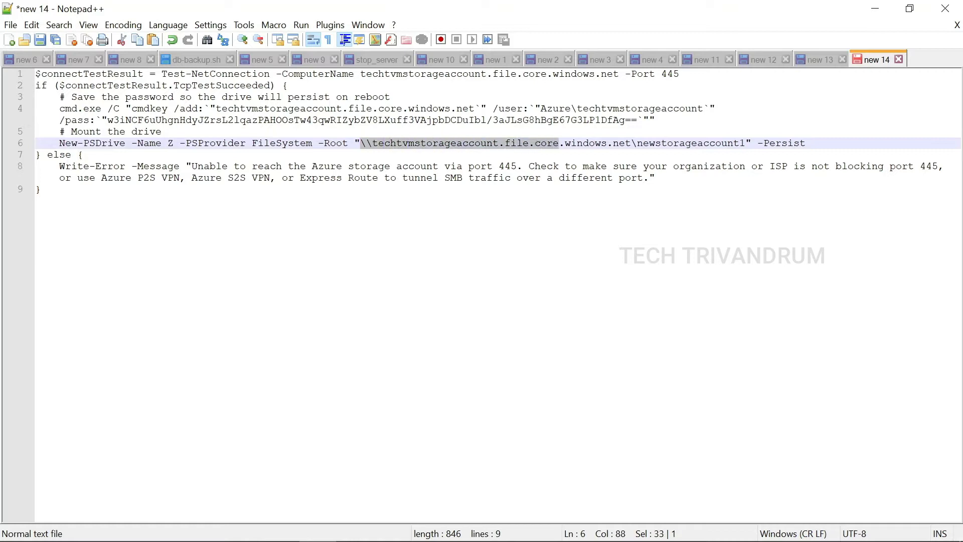
pyautogui.hotkey('shift', 'Right')
pyautogui.hotkey('shift', 'Right')
pyautogui.hotkey('shift', 'Right')
pyautogui.hotkey('shift', 'Right')
pyautogui.rightClick(709, 144)
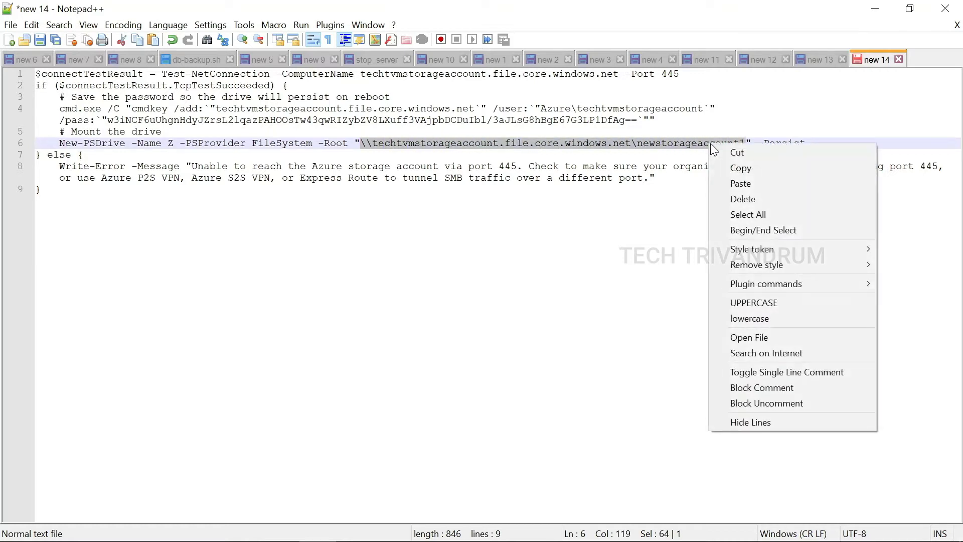
pyautogui.click(735, 165)
# Switch to File Explorer and map drive Z: to the copied share path, using different credentials.
pyautogui.click(874, 10)
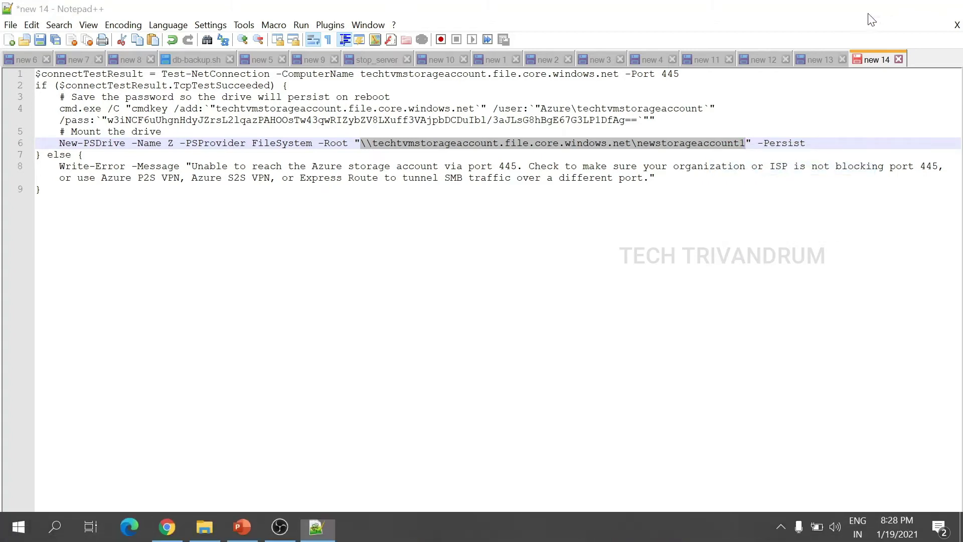
pyautogui.click(205, 527)
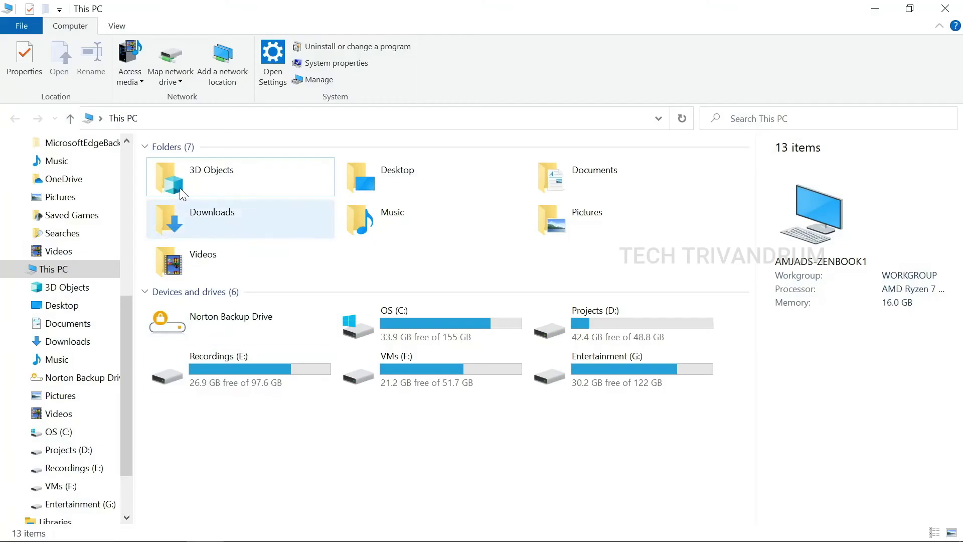
pyautogui.click(171, 56)
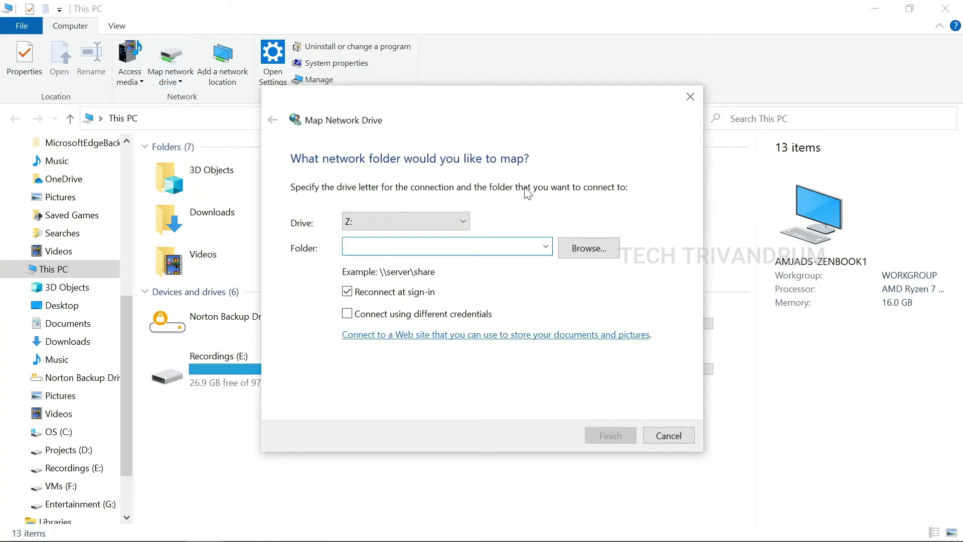
pyautogui.rightClick(409, 252)
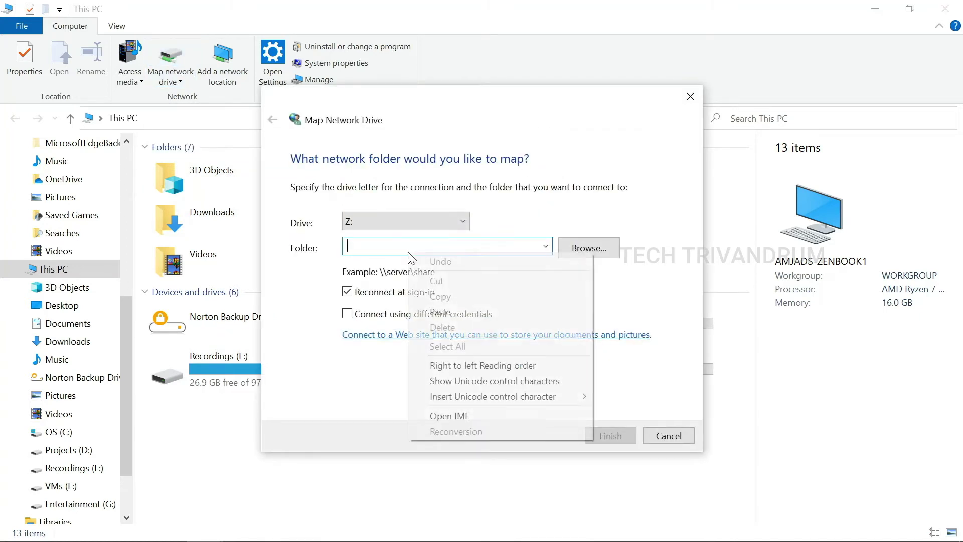
pyautogui.click(445, 317)
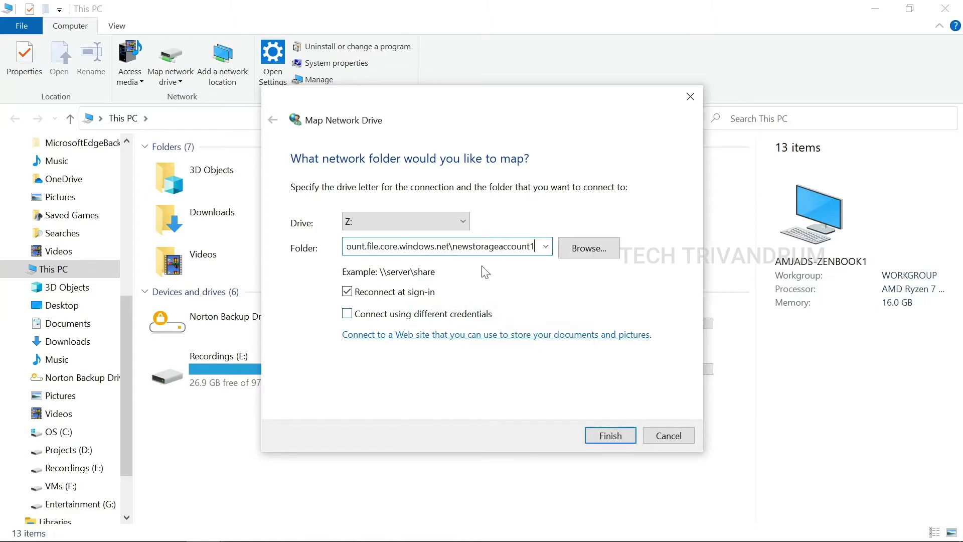
pyautogui.click(350, 316)
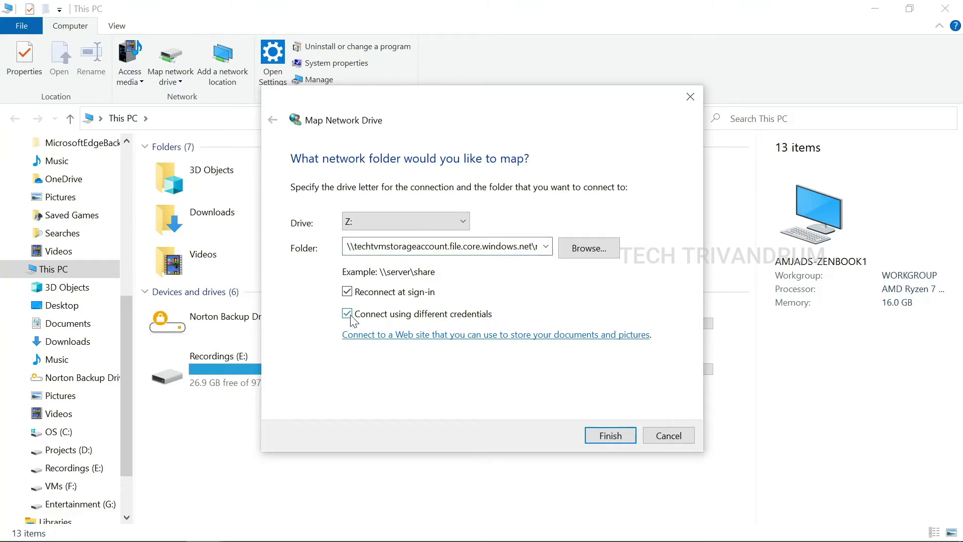
pyautogui.click(610, 436)
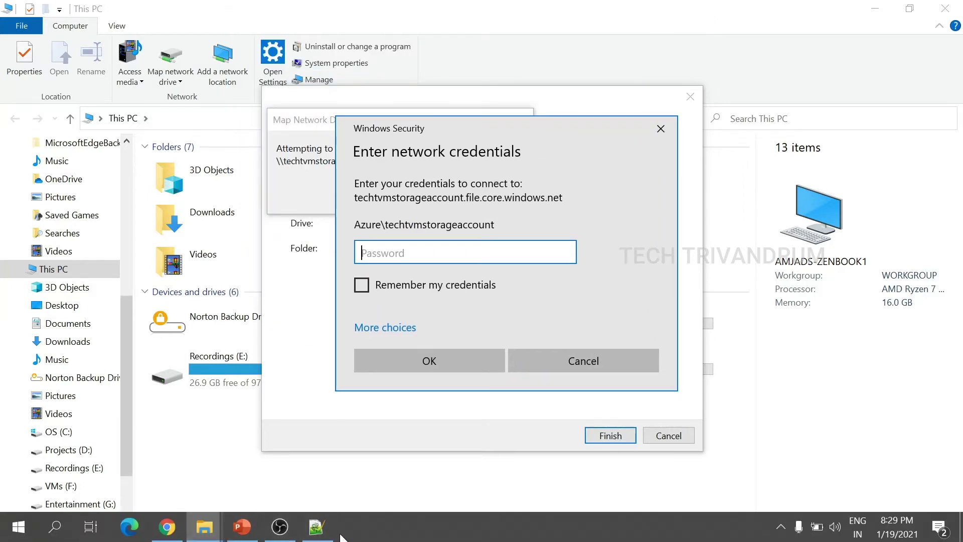
# Switch to Notepad++ and copy the storage account key from the /pass value in the script's cmdkey line.
pyautogui.click(329, 535)
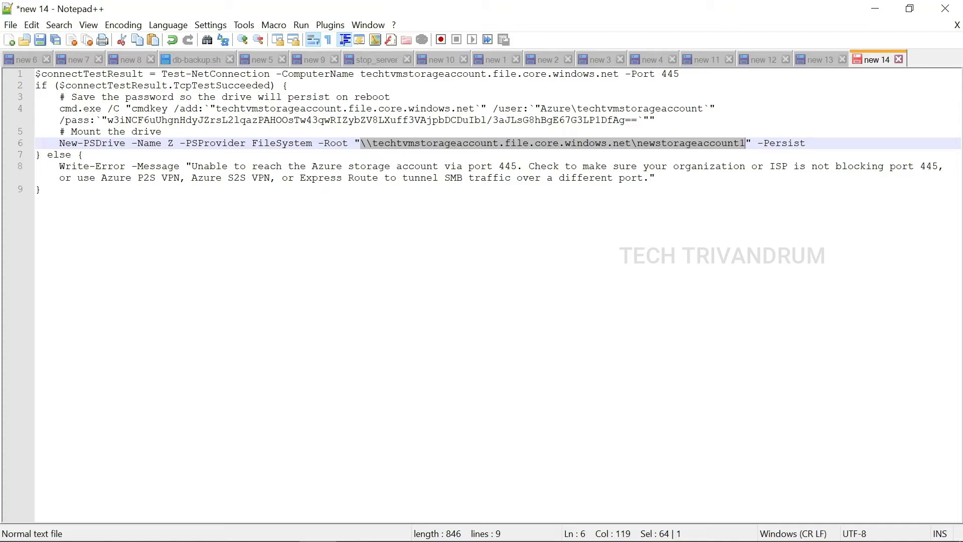
pyautogui.click(41, 189)
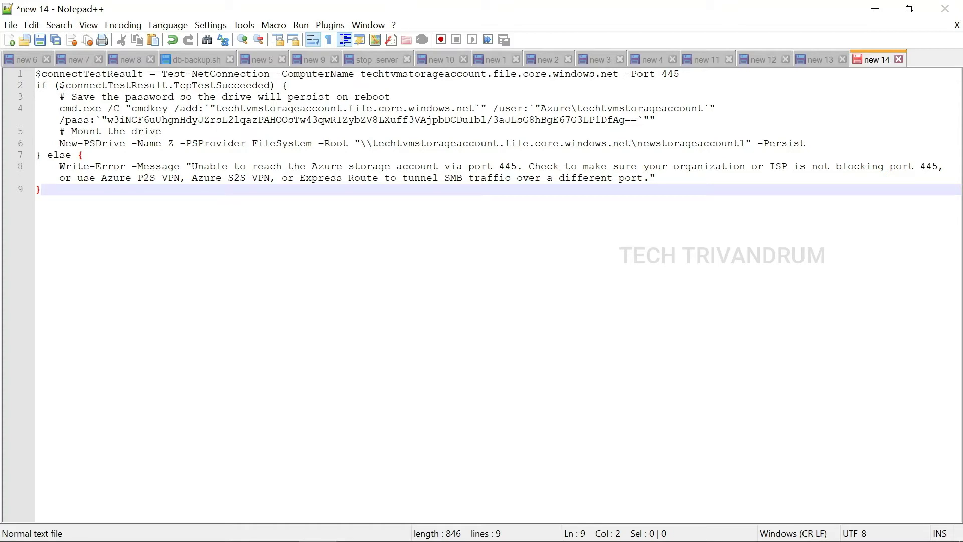
pyautogui.moveTo(108, 121); pyautogui.dragTo(637, 121)
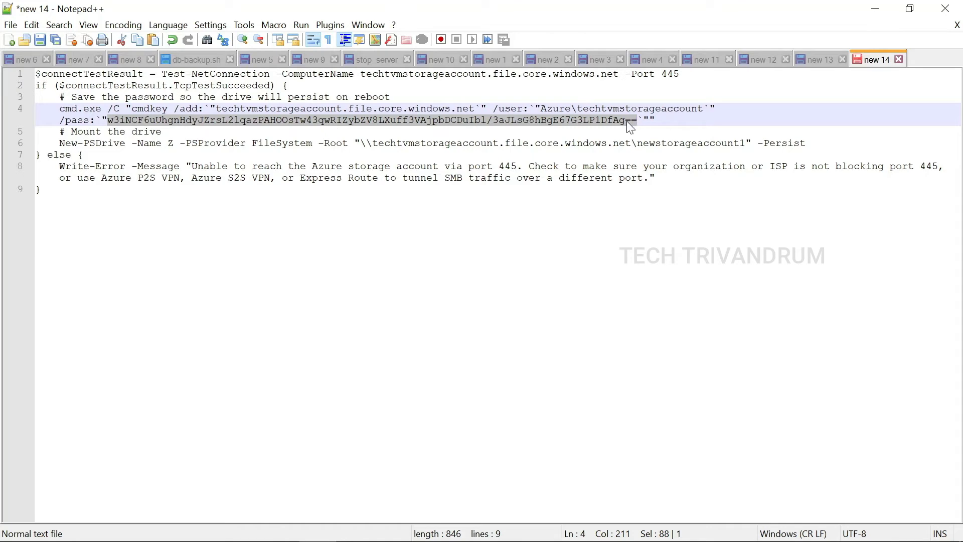
pyautogui.rightClick(559, 124)
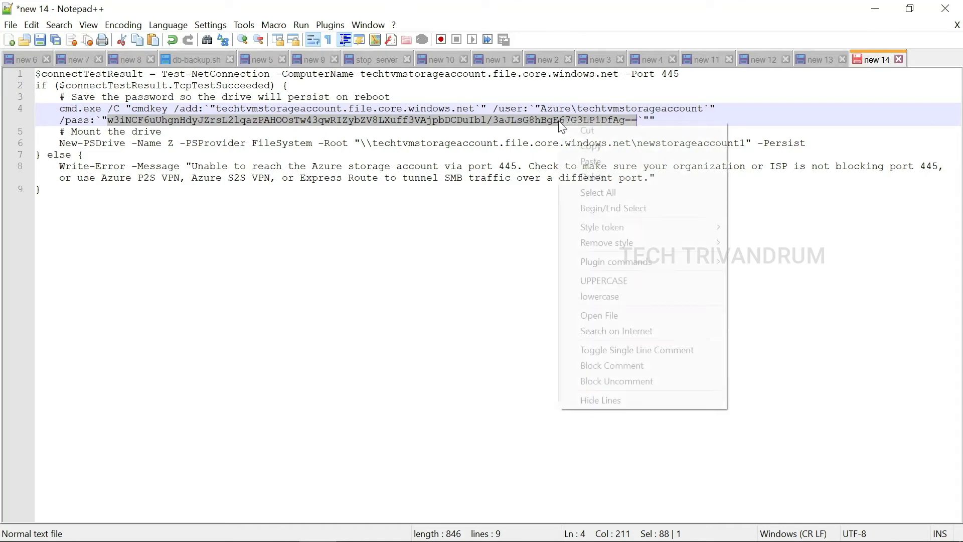
pyautogui.click(585, 146)
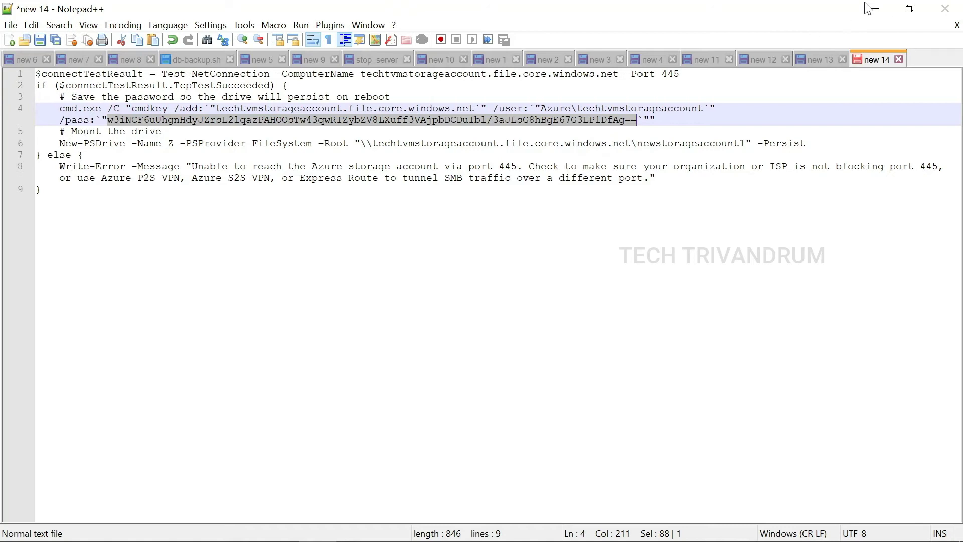
# Try to connect with the storage account key as the network password and credentials remembered, and clear the password field.
pyautogui.click(876, 9)
pyautogui.rightClick(422, 251)
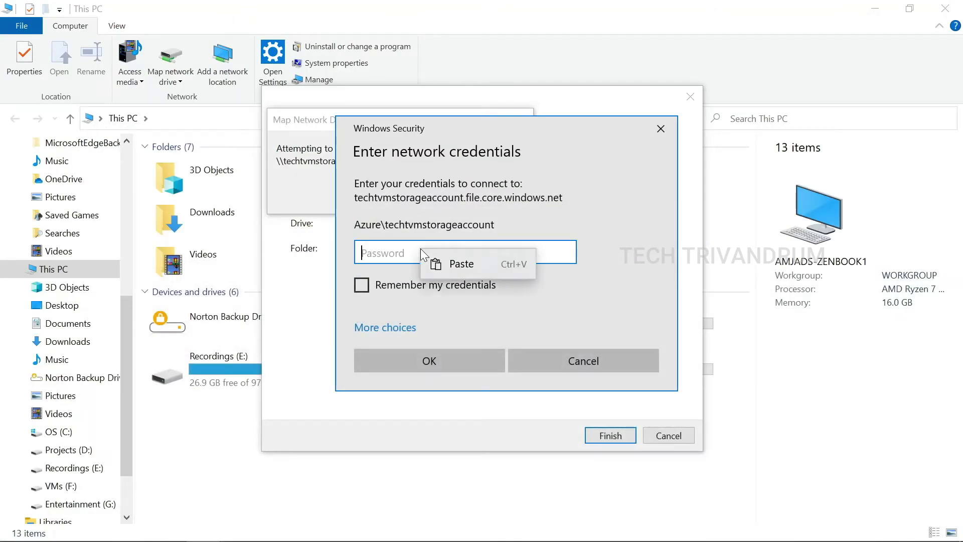
pyautogui.click(441, 262)
pyautogui.click(362, 286)
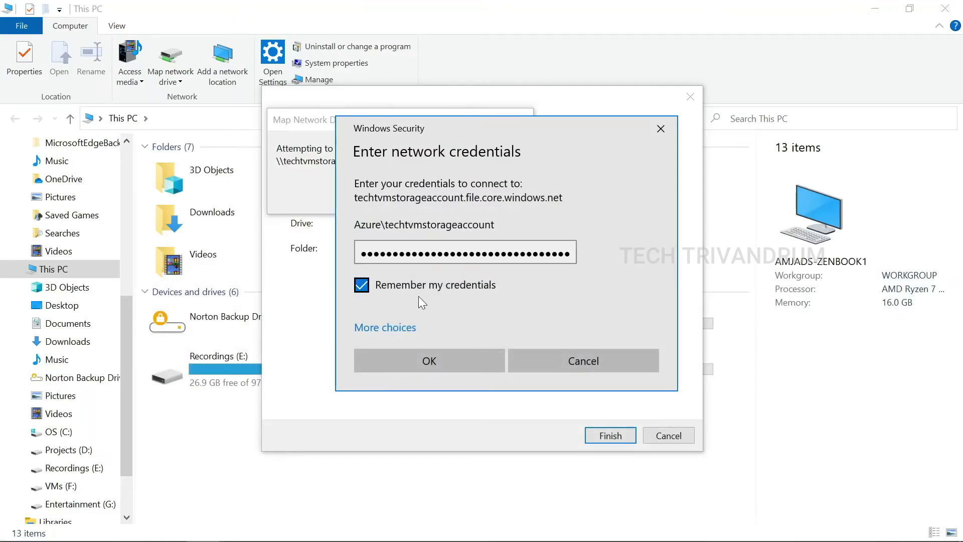
pyautogui.click(435, 364)
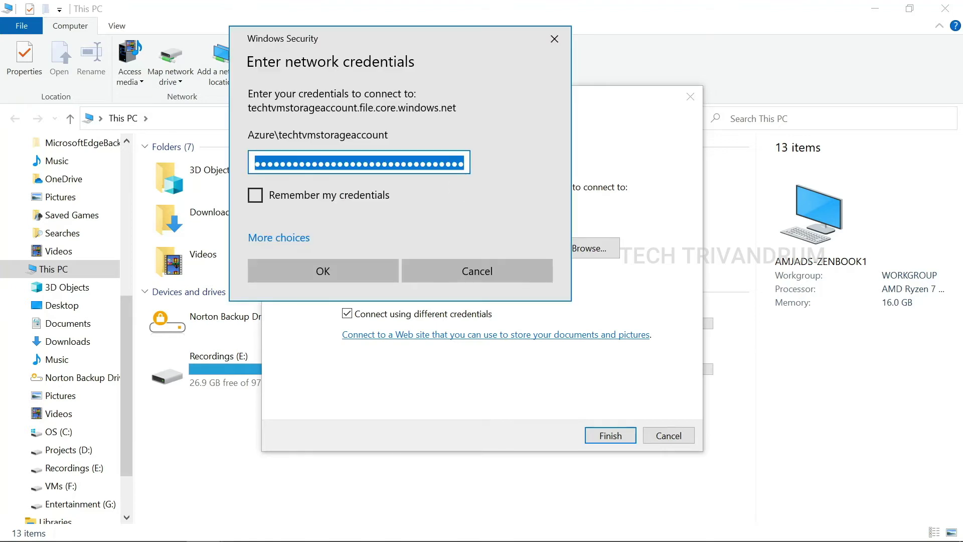
pyautogui.moveTo(459, 40); pyautogui.dragTo(636, 113)
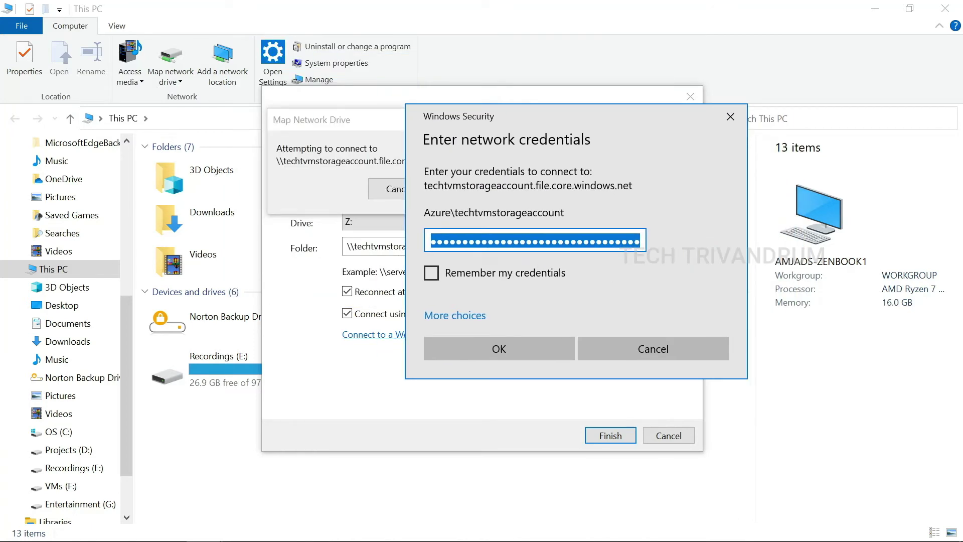
pyautogui.press('BackSpace')
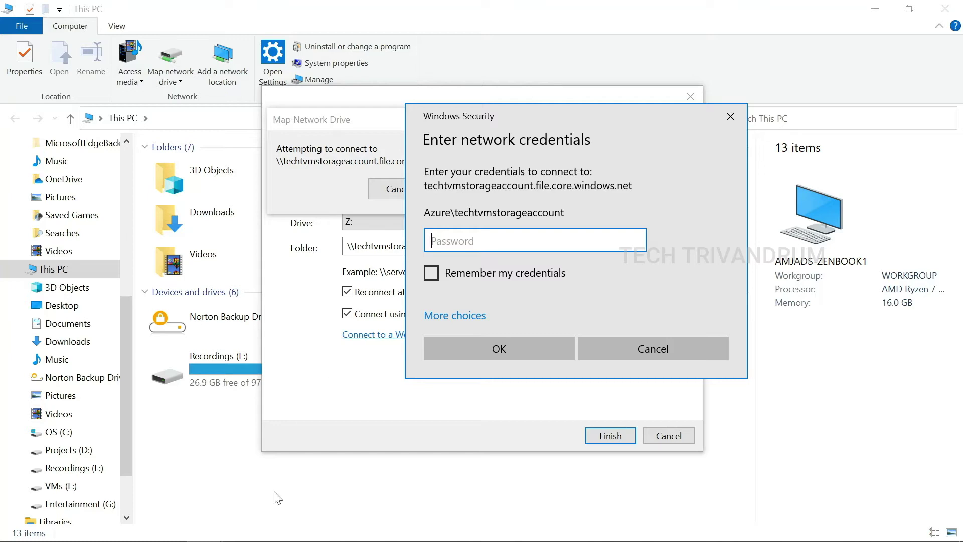
# Switch to Notepad++ and copy the Test-NetConnection command for port 445 from the script's first line.
pyautogui.click(318, 528)
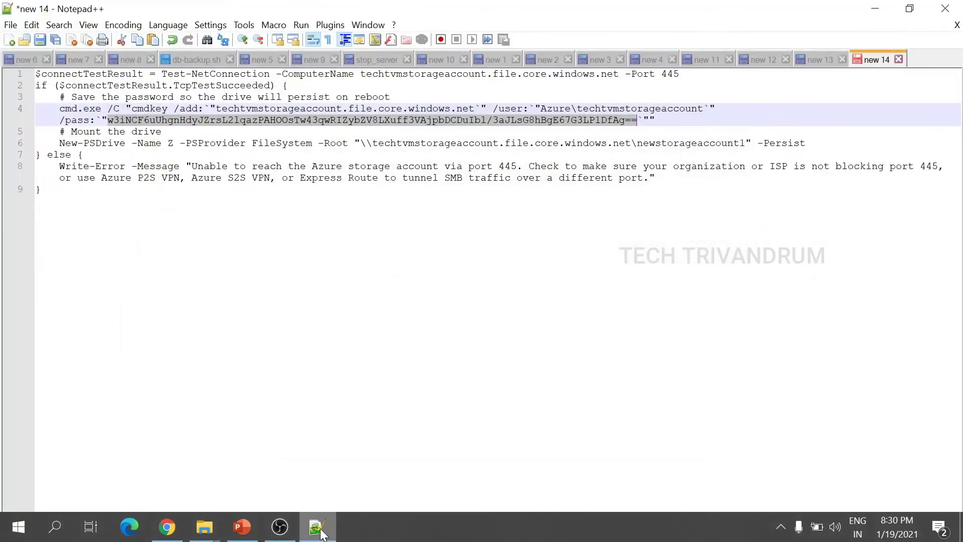
pyautogui.click(331, 311)
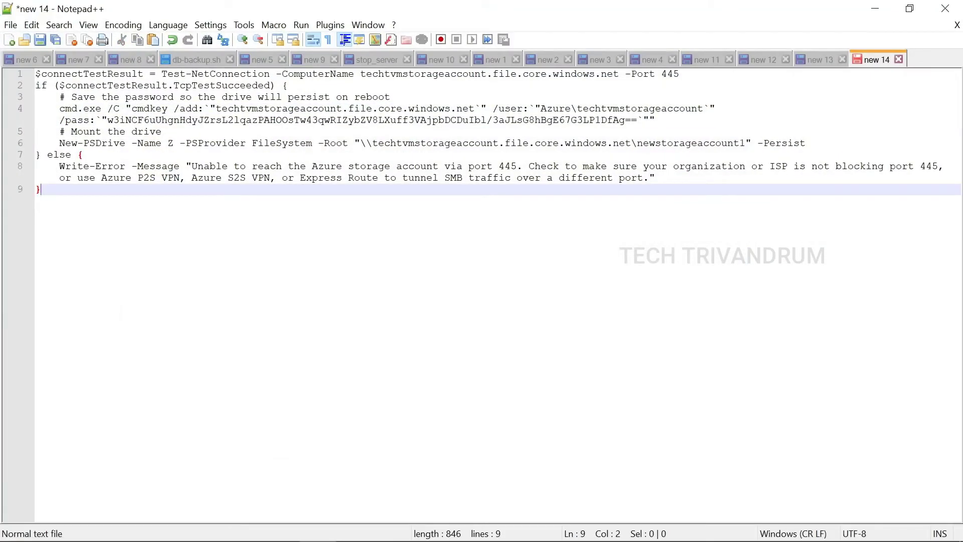
pyautogui.moveTo(161, 74); pyautogui.dragTo(674, 74)
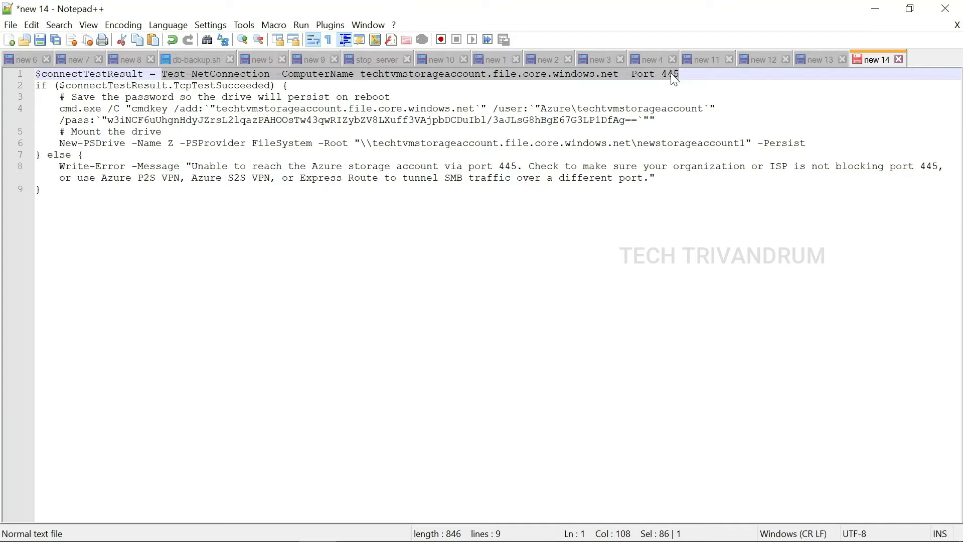
pyautogui.rightClick(671, 73)
pyautogui.click(695, 96)
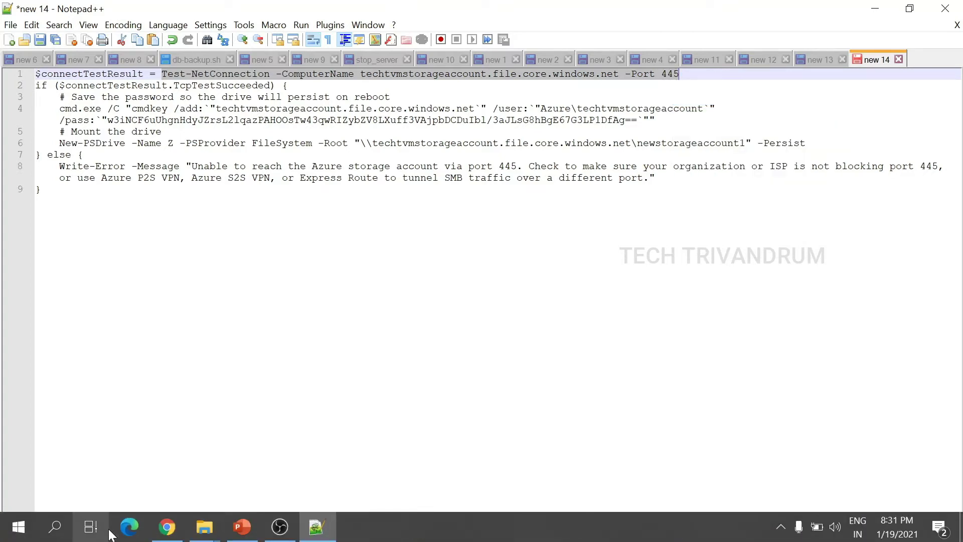
# Search Windows for PowerShell and open it as administrator.
pyautogui.click(56, 531)
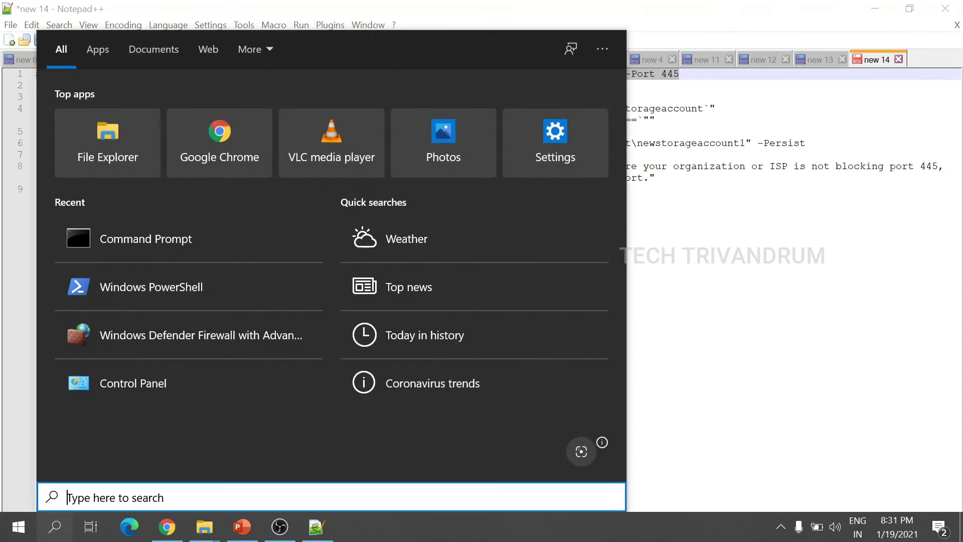
pyautogui.write('powe')
pyautogui.rightClick(126, 122)
pyautogui.click(152, 134)
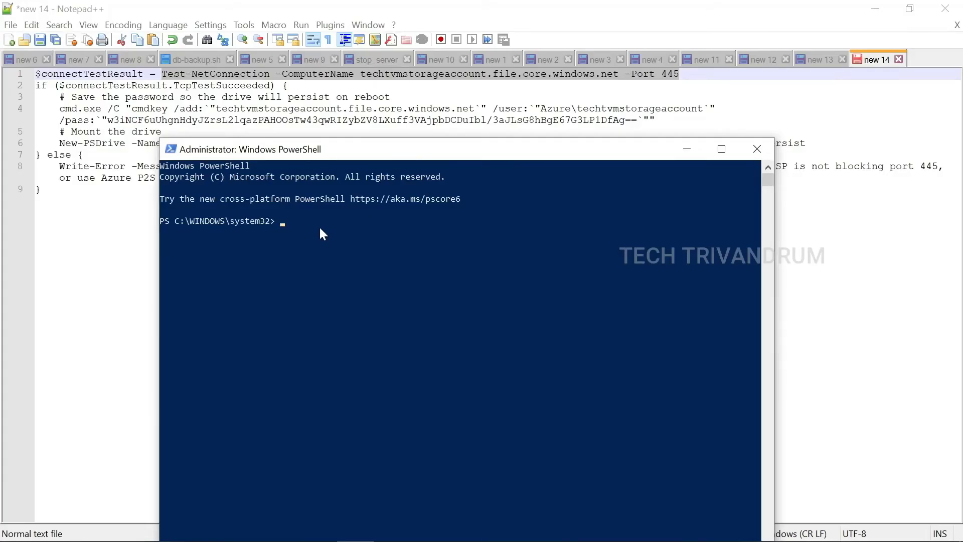
# Return to the script and recopy its Test-NetConnection command, leaving out the $connectTestResult assignment.
pyautogui.click(162, 74)
pyautogui.moveTo(162, 73); pyautogui.dragTo(679, 74)
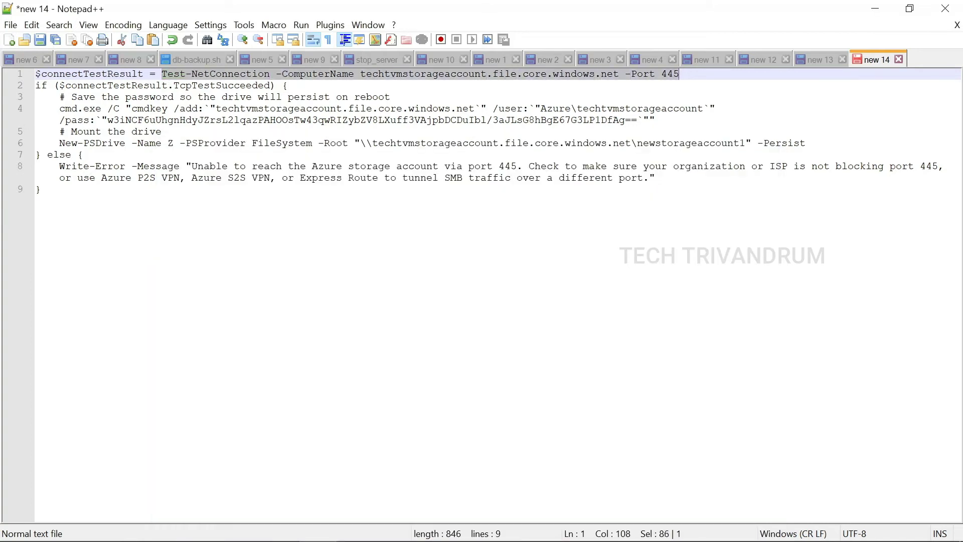
pyautogui.rightClick(666, 78)
pyautogui.click(685, 92)
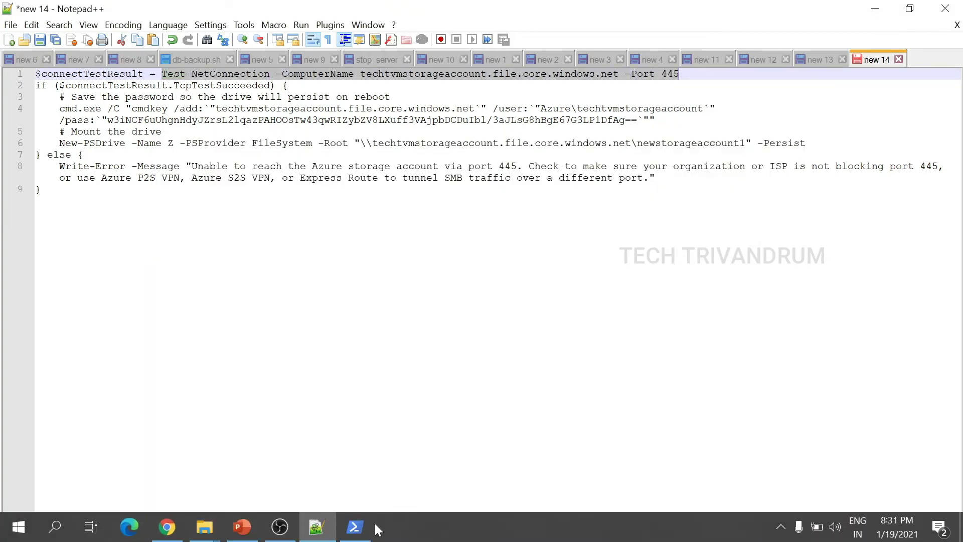
# Run Test-NetConnection -ComputerName techtvmstorageaccount.file.core.windows.net -Port 445 in PowerShell and close the console after checking the result.
pyautogui.click(355, 527)
pyautogui.rightClick(361, 312)
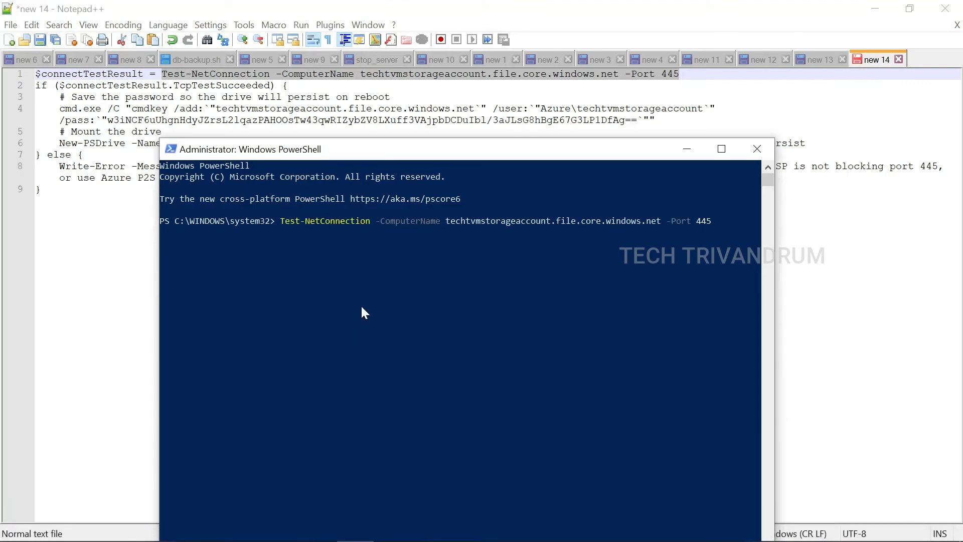
pyautogui.moveTo(440, 148); pyautogui.dragTo(413, 107)
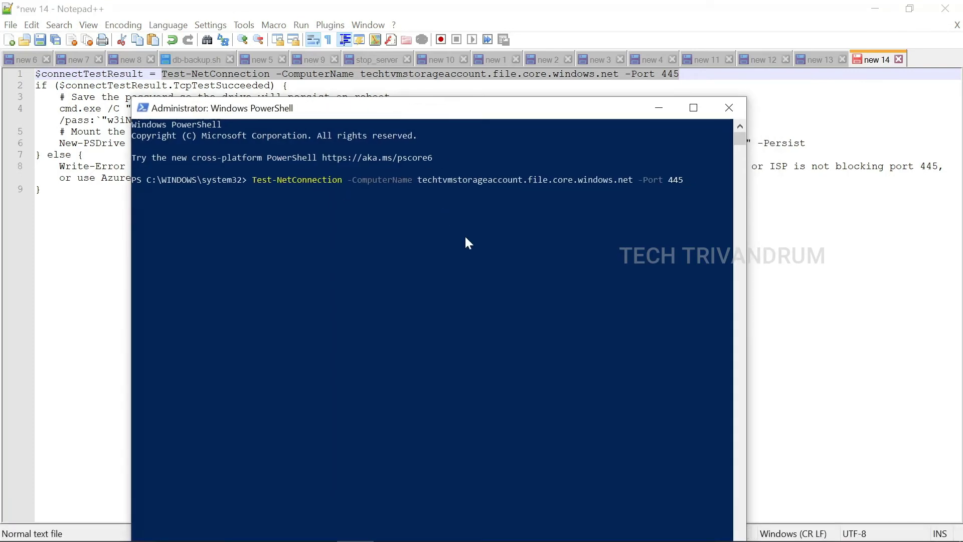
pyautogui.press('Return')
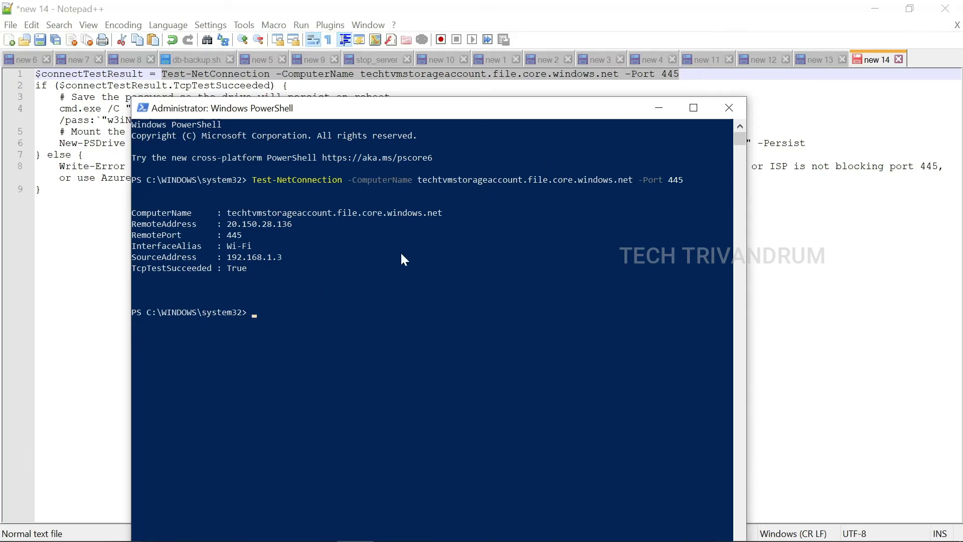
pyautogui.click(729, 107)
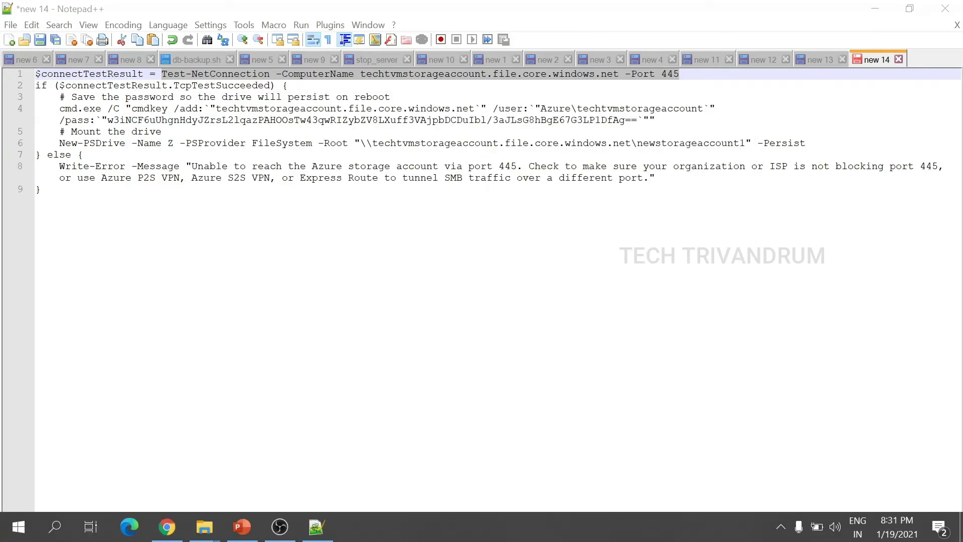
# Copy the full storage account key again from between the quotes of the script's /pass value.
pyautogui.click(108, 121)
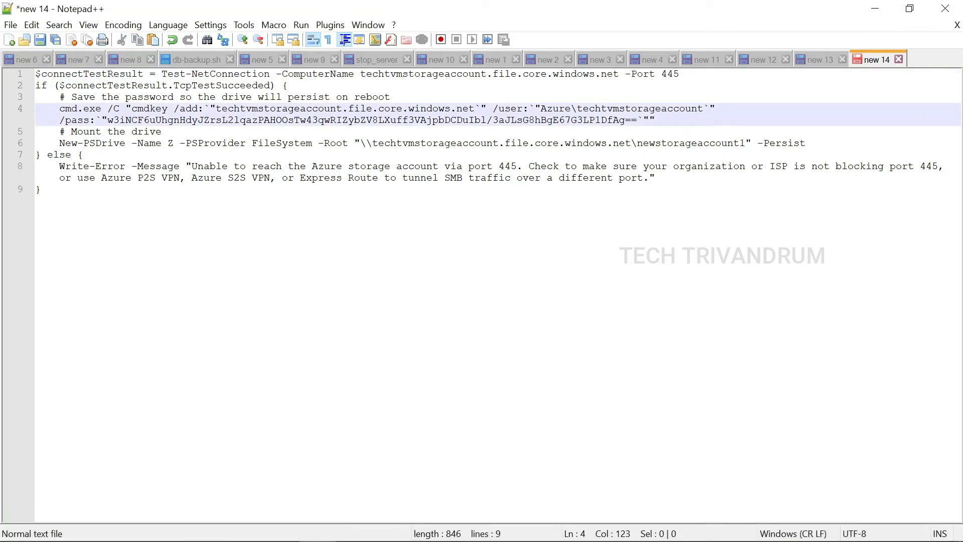
pyautogui.moveTo(108, 121); pyautogui.dragTo(637, 120)
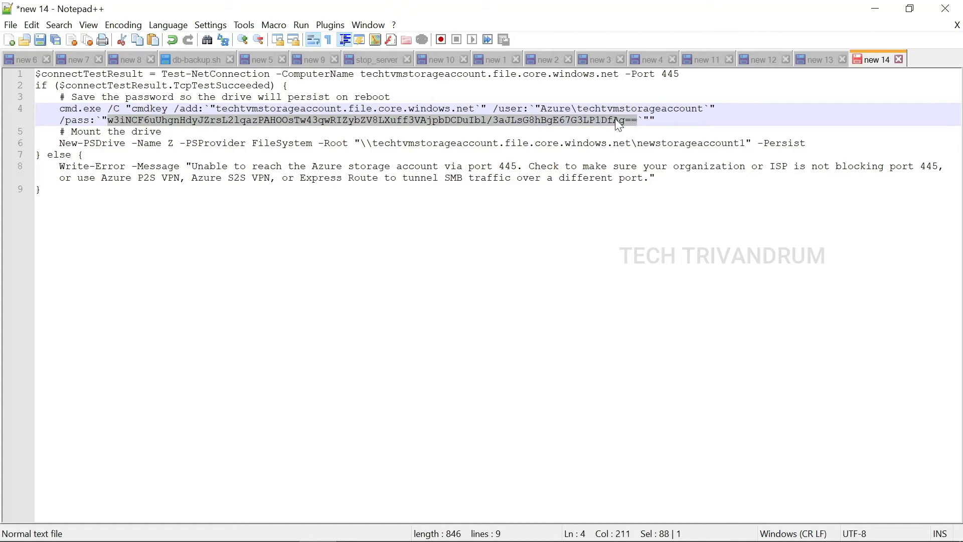
pyautogui.rightClick(616, 121)
pyautogui.click(639, 138)
# Connect drive Z: with the storage account key as the network password and credentials remembered, and close the share's window to return to This PC.
pyautogui.moveTo(204, 527)
pyautogui.click(280, 482)
pyautogui.rightClick(519, 236)
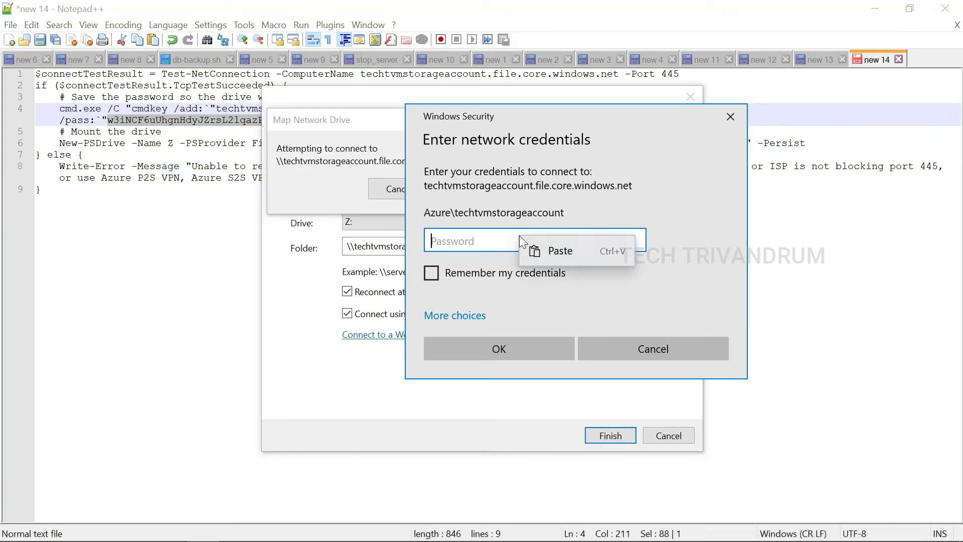
pyautogui.click(549, 253)
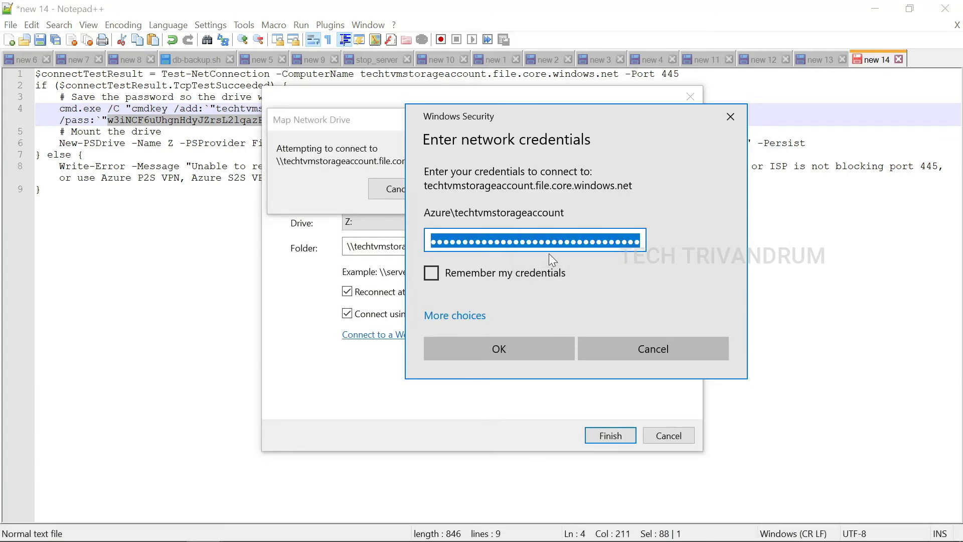
pyautogui.click(431, 275)
pyautogui.click(499, 349)
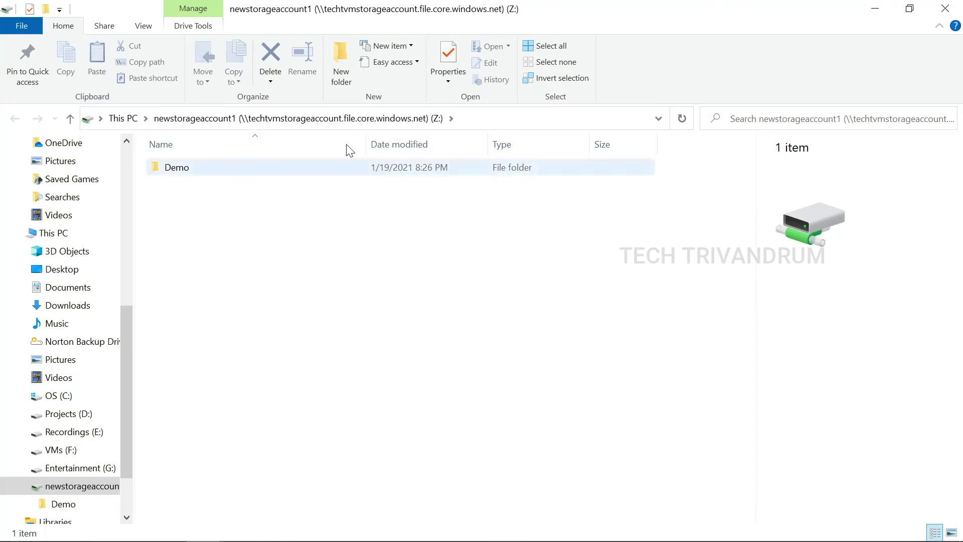
pyautogui.click(945, 8)
pyautogui.click(875, 8)
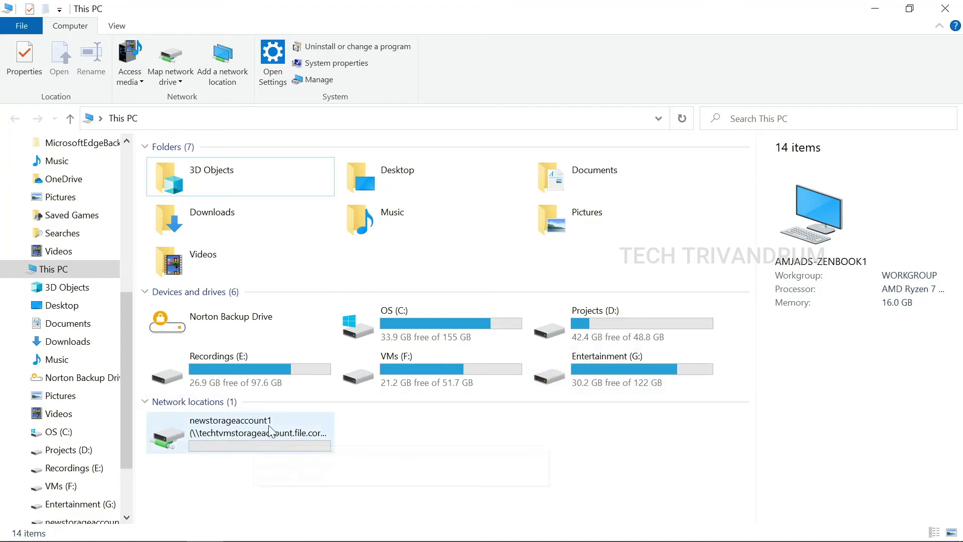
# Open mapped drive Z: and compare its contents with the newstorageaccount1 file share in the Azure portal.
pyautogui.doubleClick(243, 441)
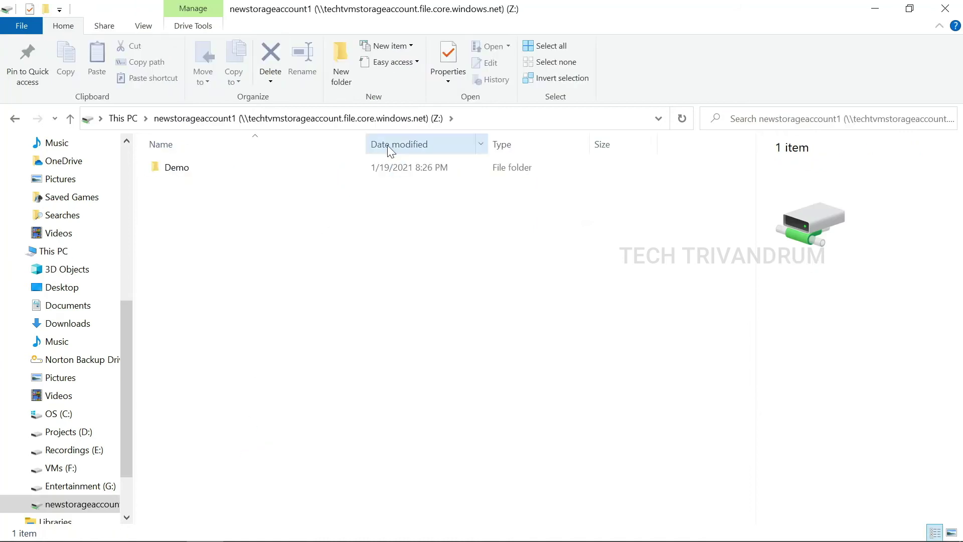
pyautogui.moveTo(215, 522)
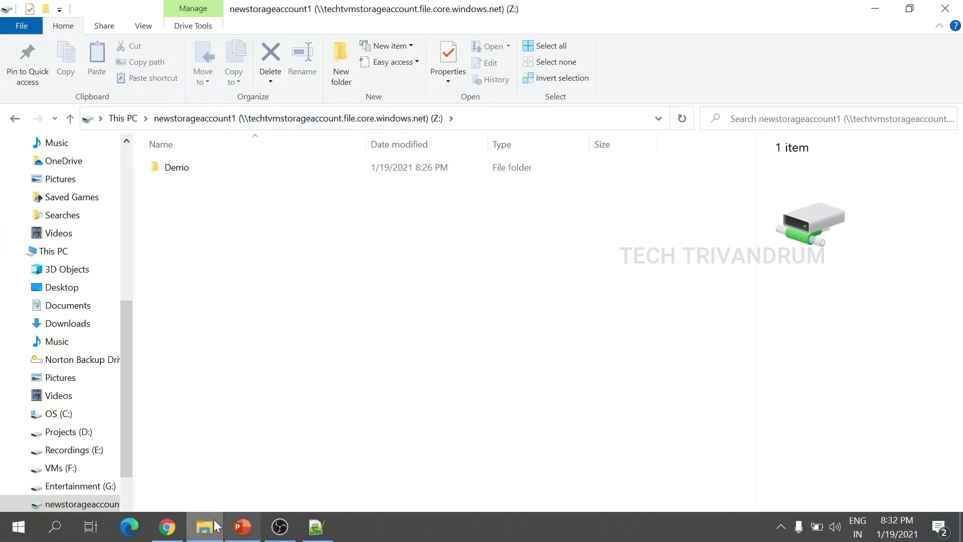
pyautogui.click(167, 527)
pyautogui.click(936, 125)
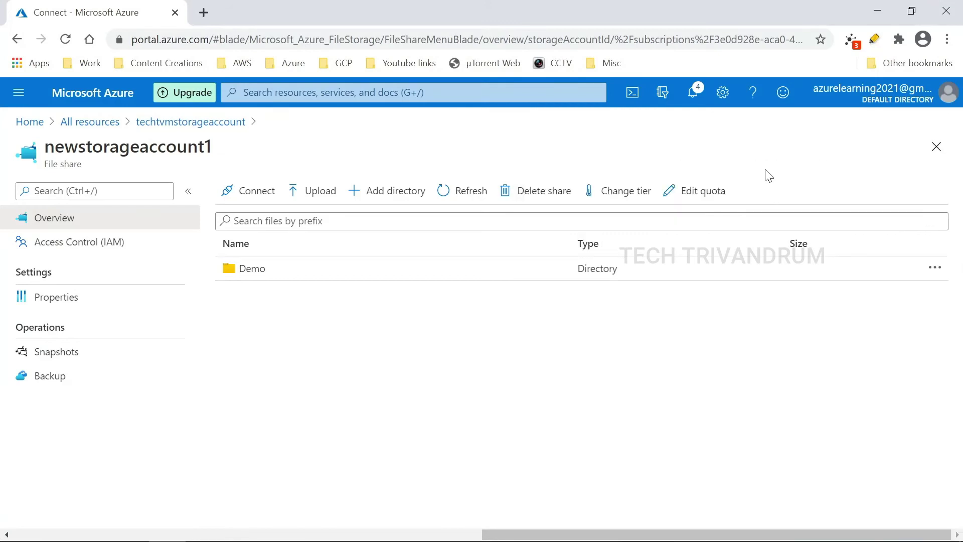
pyautogui.click(878, 11)
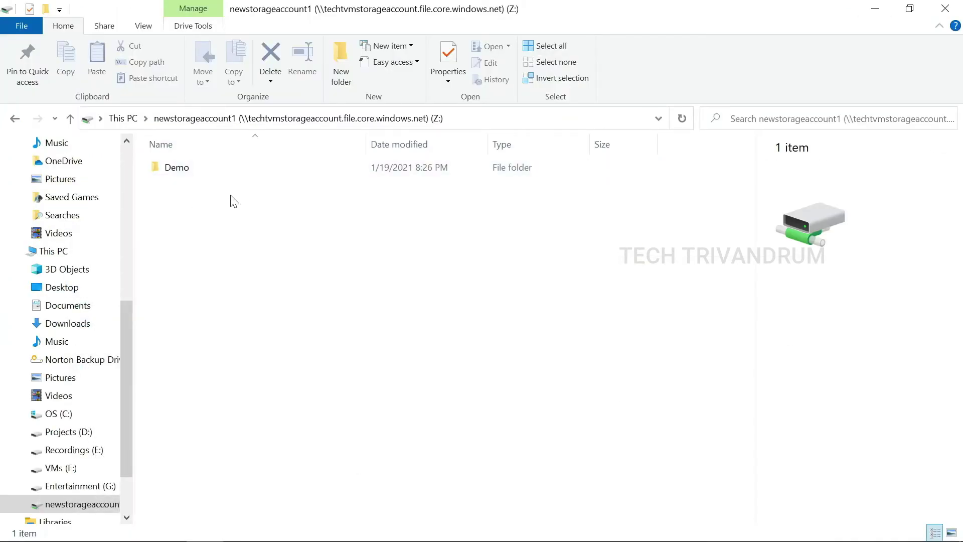
# Add the line "This is second file" to Testfile.txt in the Demo folder on drive Z:, save it and close Notepad.
pyautogui.doubleClick(204, 172)
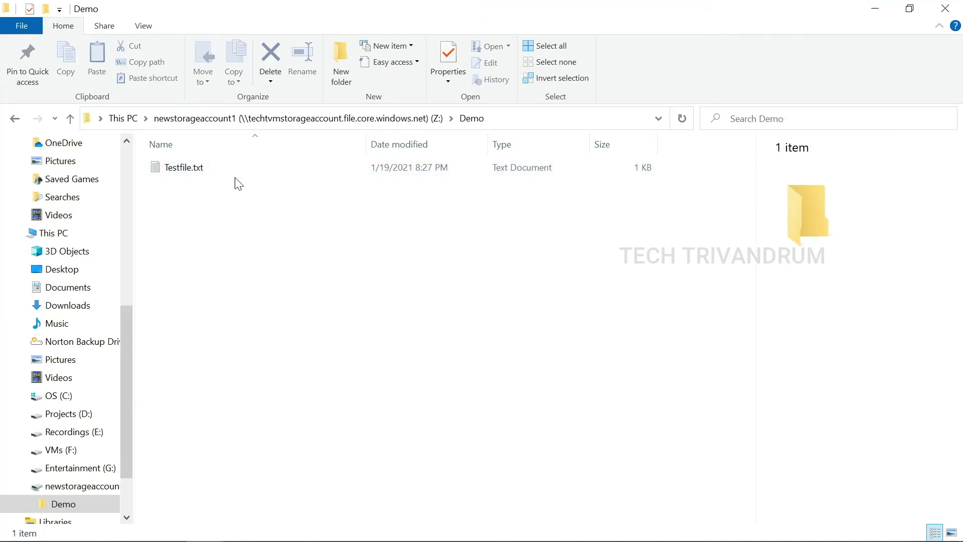
pyautogui.doubleClick(195, 173)
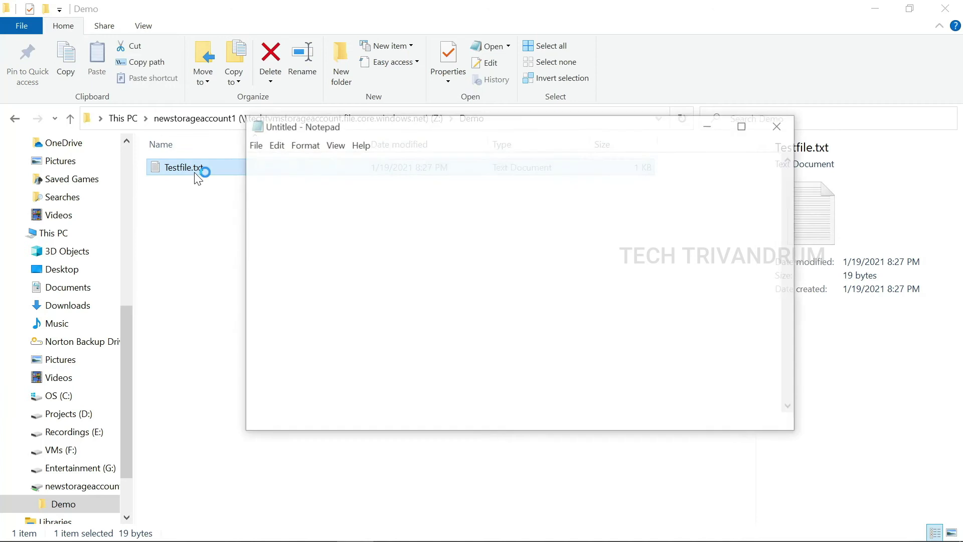
pyautogui.press('Return')
pyautogui.write('This is second file')
pyautogui.hotkey('ctrl', 's')
pyautogui.click(779, 125)
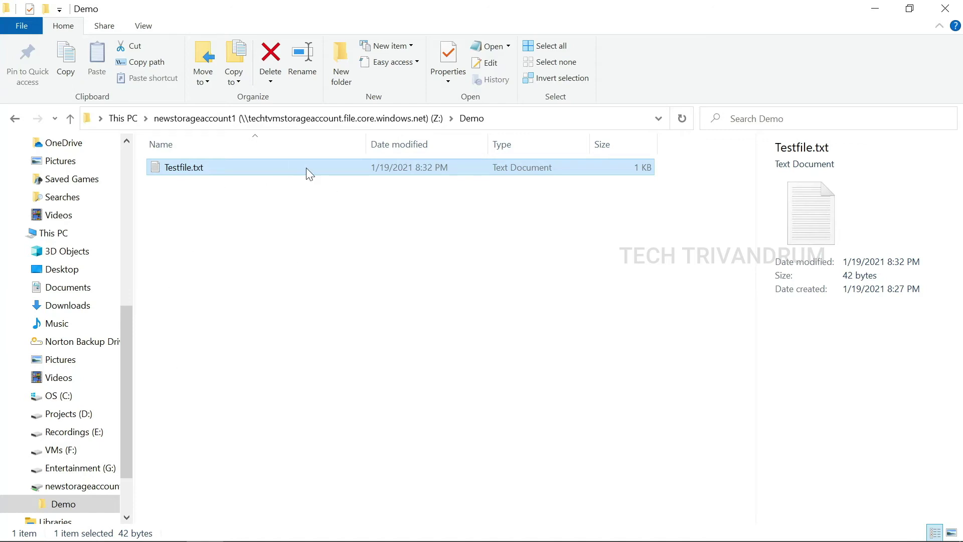
# Look at the file share in the Azure portal, return to drive Z: and reopen its Demo folder.
pyautogui.click(176, 535)
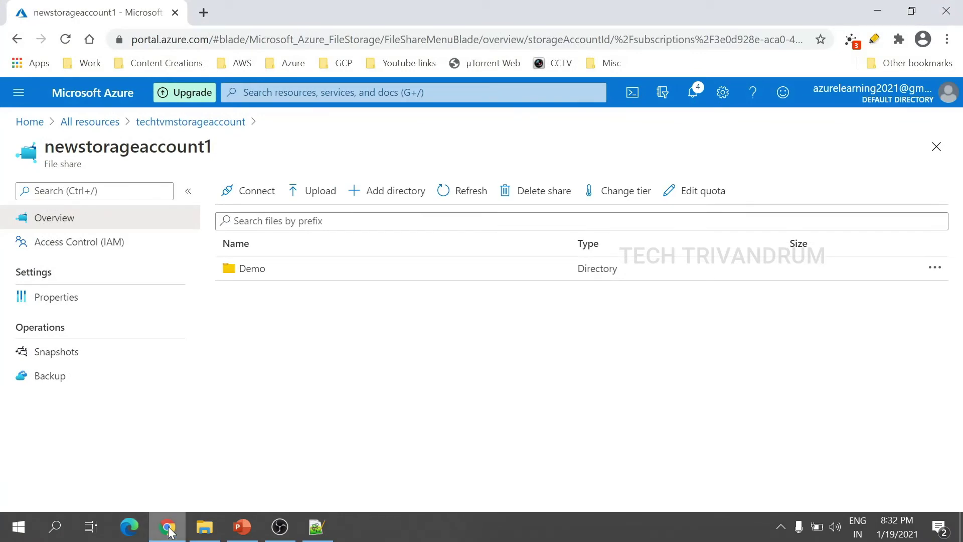
pyautogui.click(169, 529)
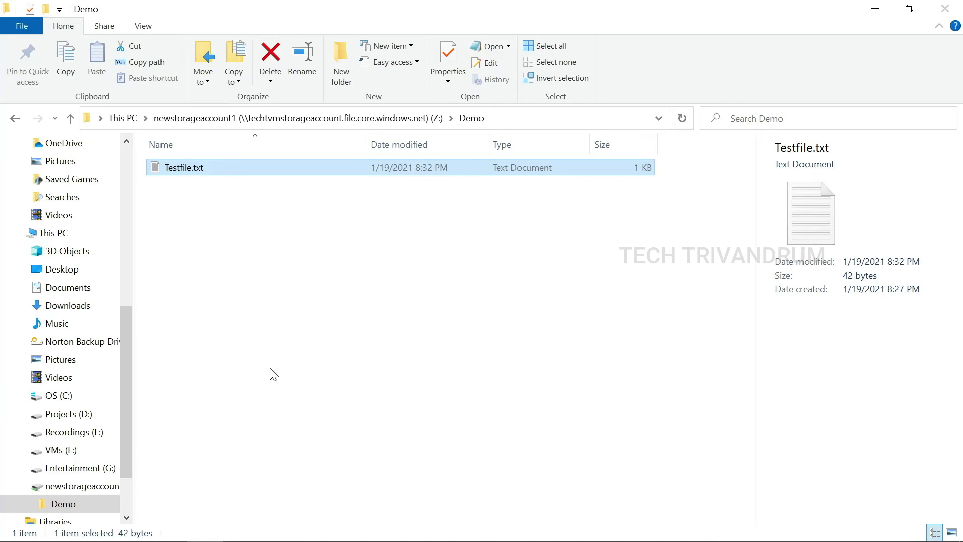
pyautogui.click(15, 118)
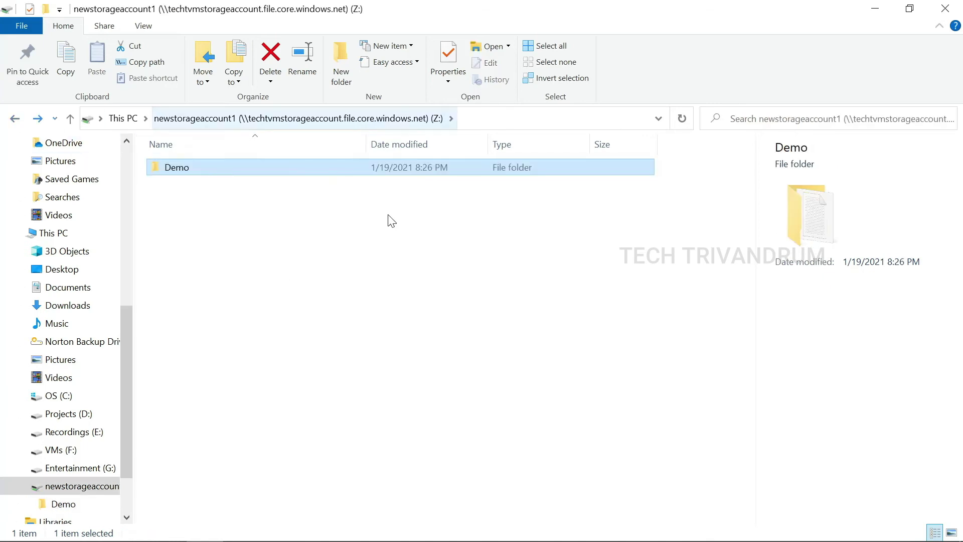
pyautogui.doubleClick(263, 169)
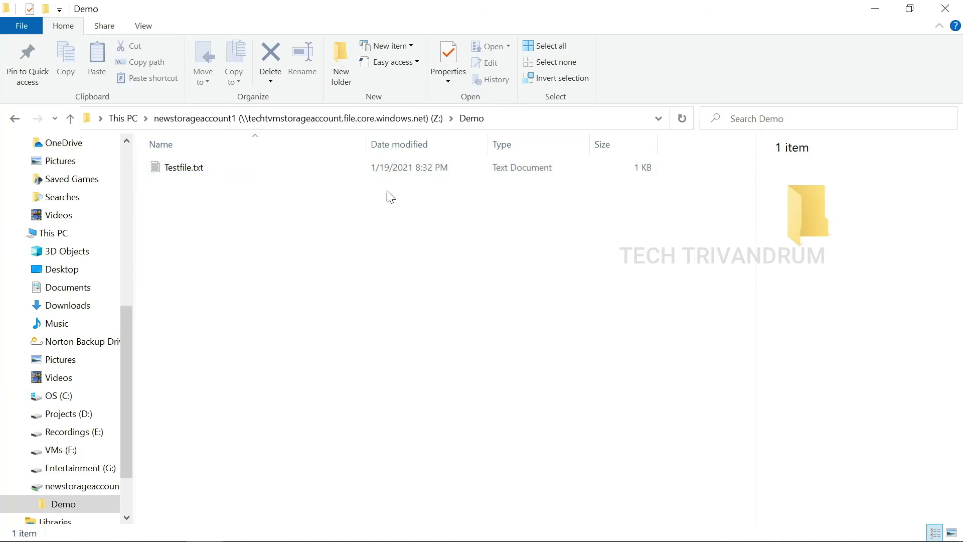
# Copy Xmas Wish.jpg from the desktop into the Demo folder on drive Z:.
pyautogui.moveTo(551, 8); pyautogui.dragTo(697, 28)
pyautogui.rightClick(27, 183)
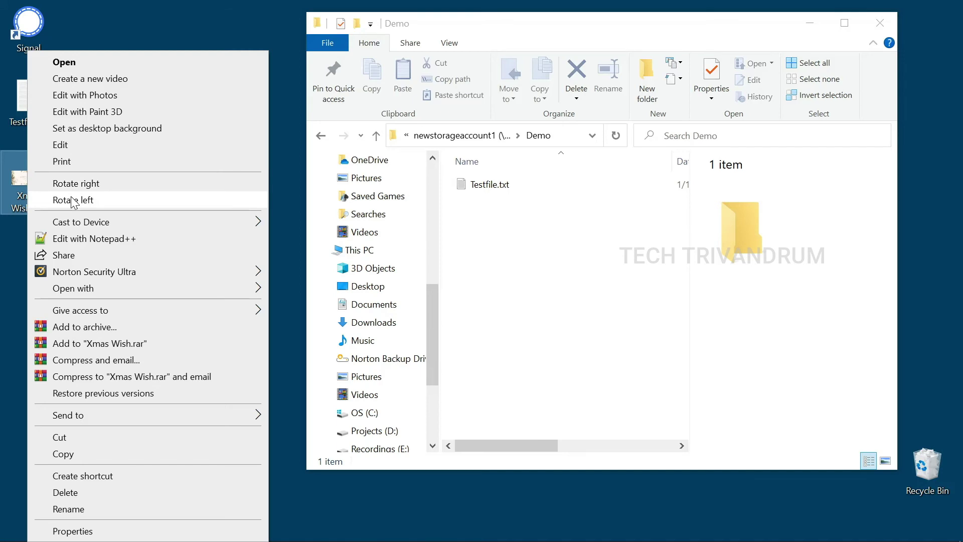
pyautogui.click(77, 453)
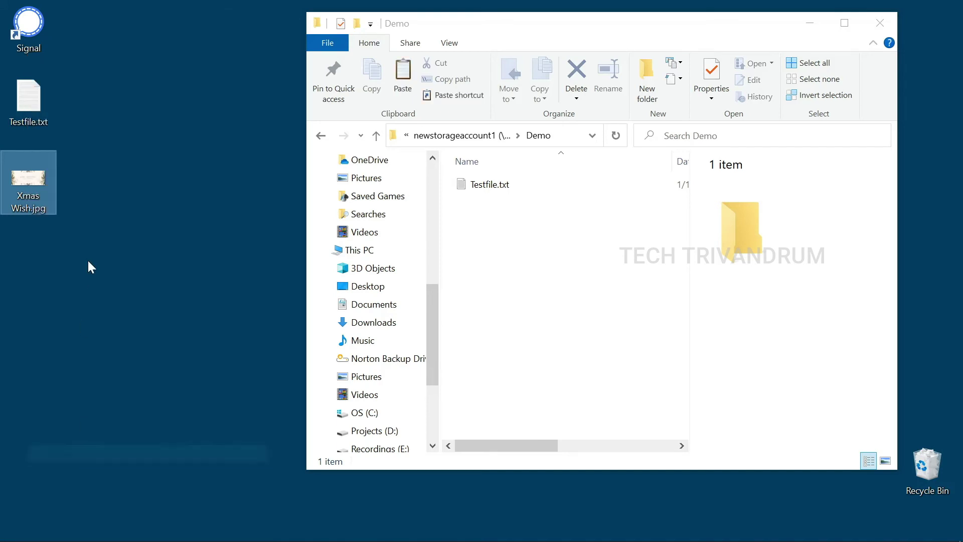
pyautogui.doubleClick(669, 32)
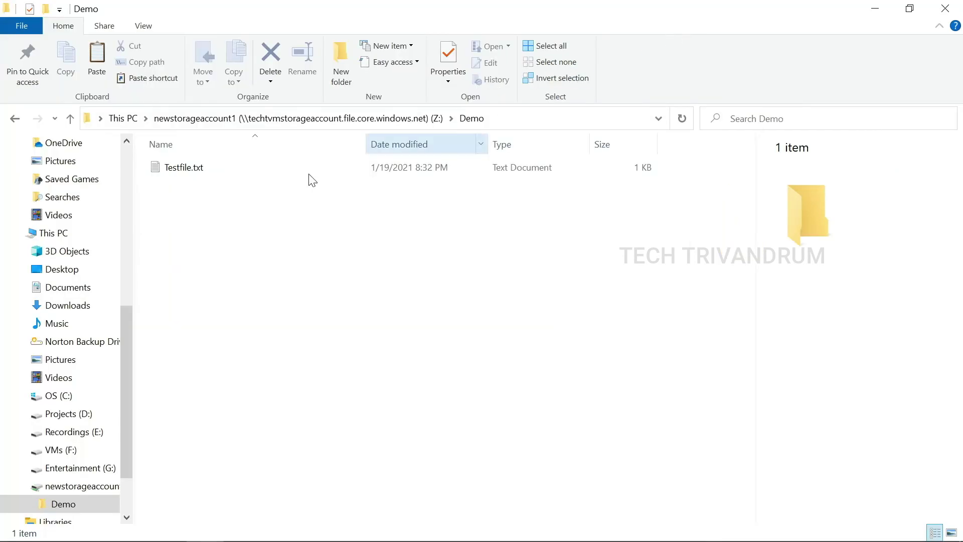
pyautogui.rightClick(226, 217)
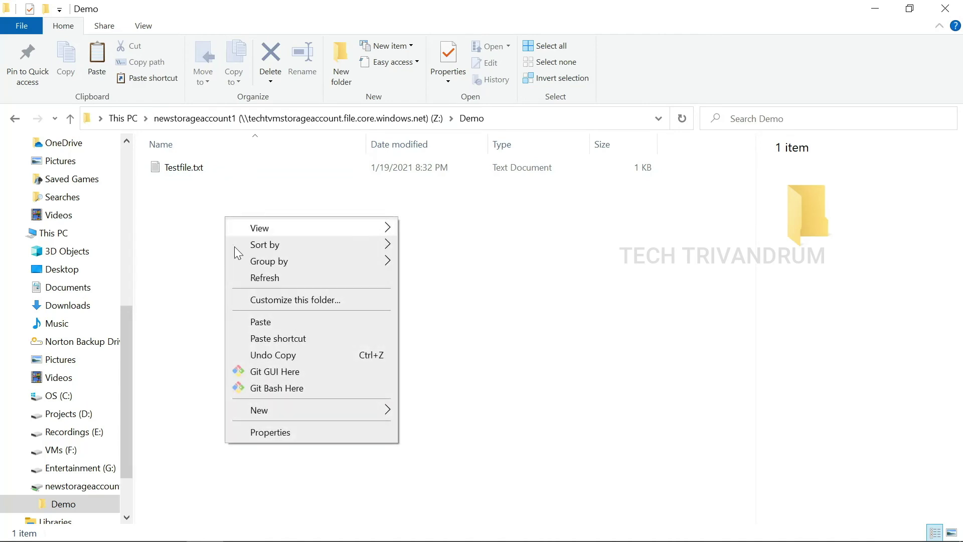
pyautogui.click(260, 322)
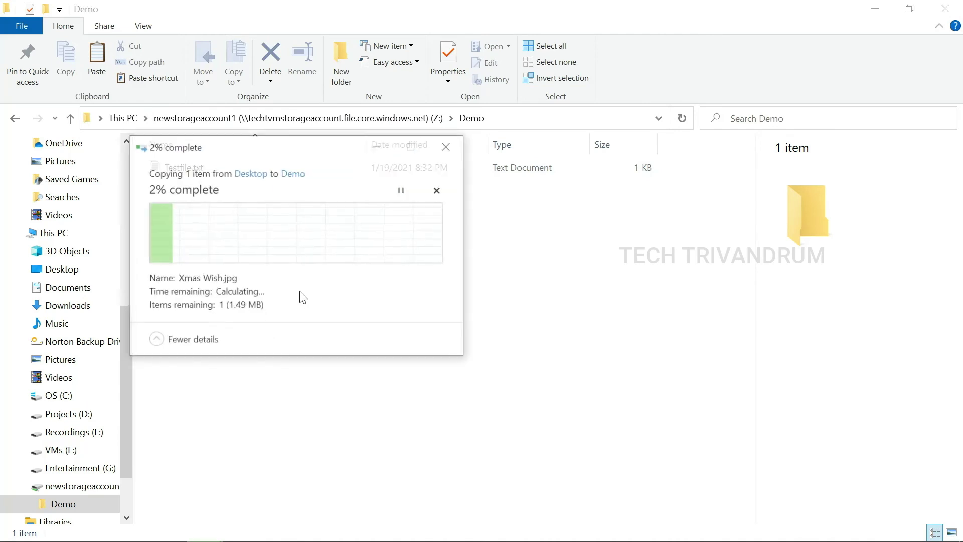
pyautogui.click(536, 291)
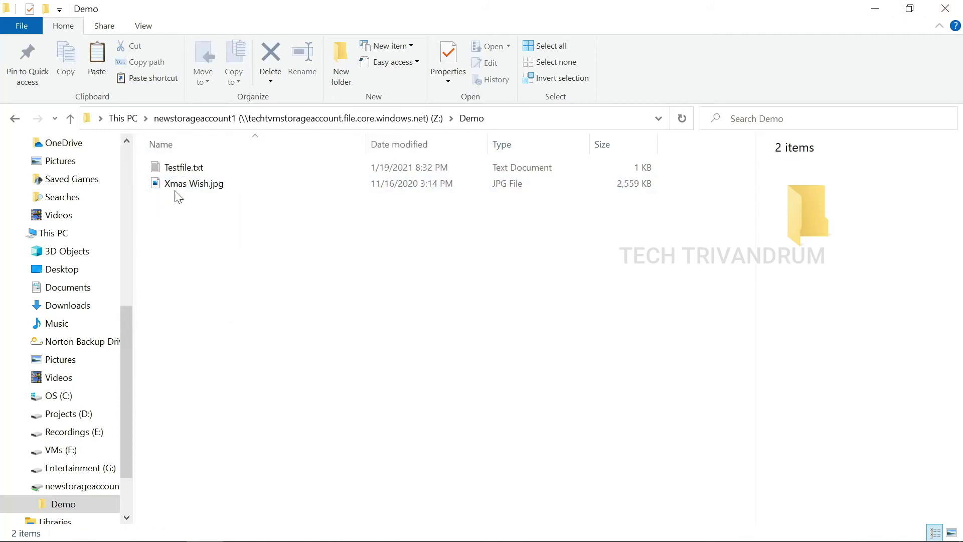
# Refresh the file share in the Azure portal and check the file properties of Xmas Wish.jpg in the Demo directory.
pyautogui.click(876, 9)
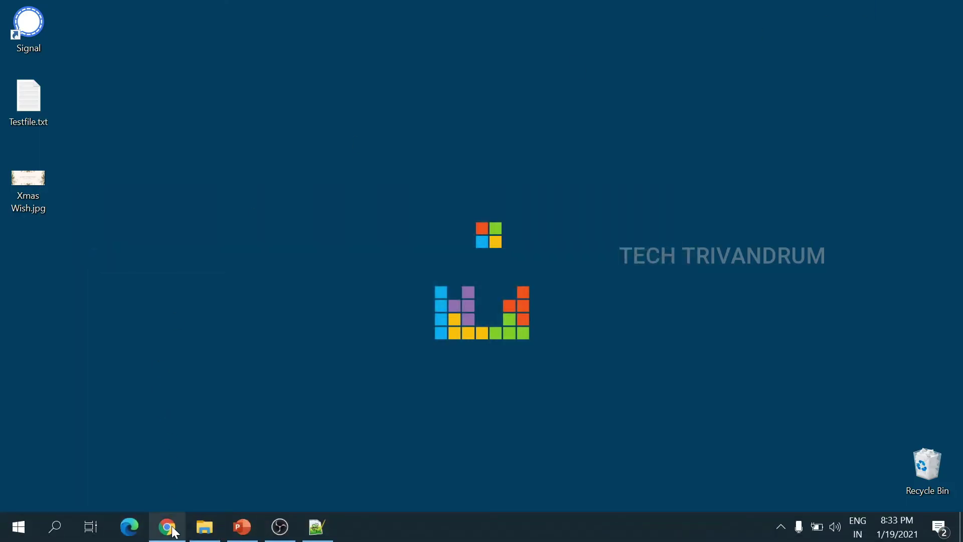
pyautogui.click(170, 529)
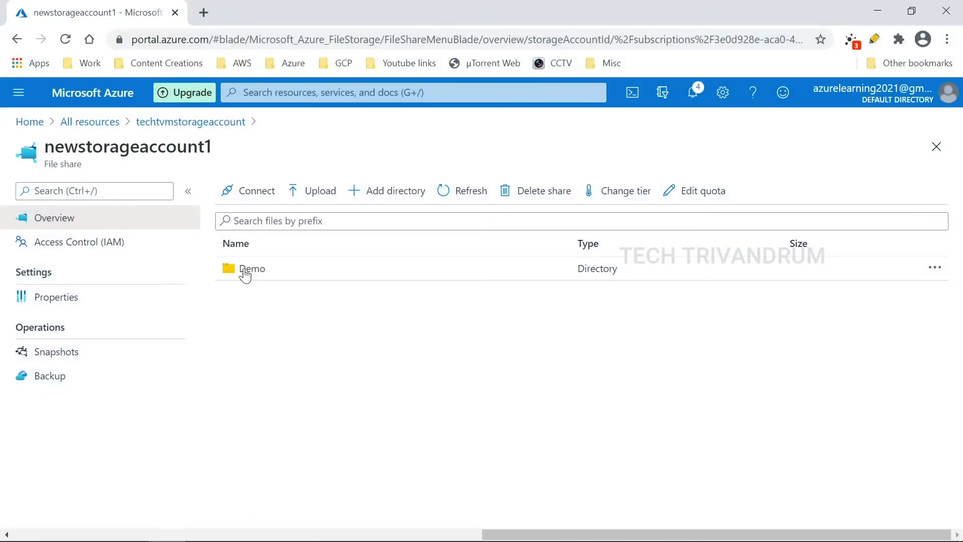
pyautogui.click(468, 193)
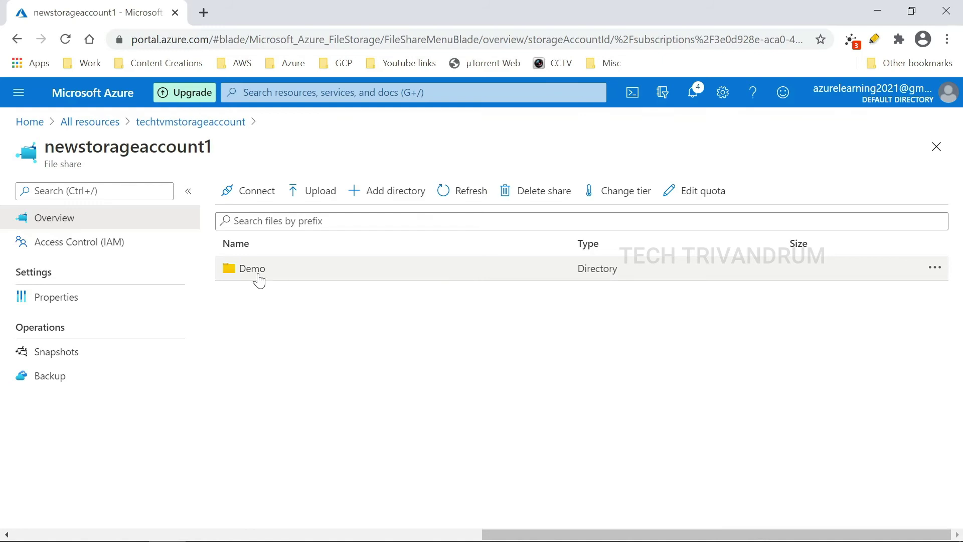
pyautogui.click(255, 272)
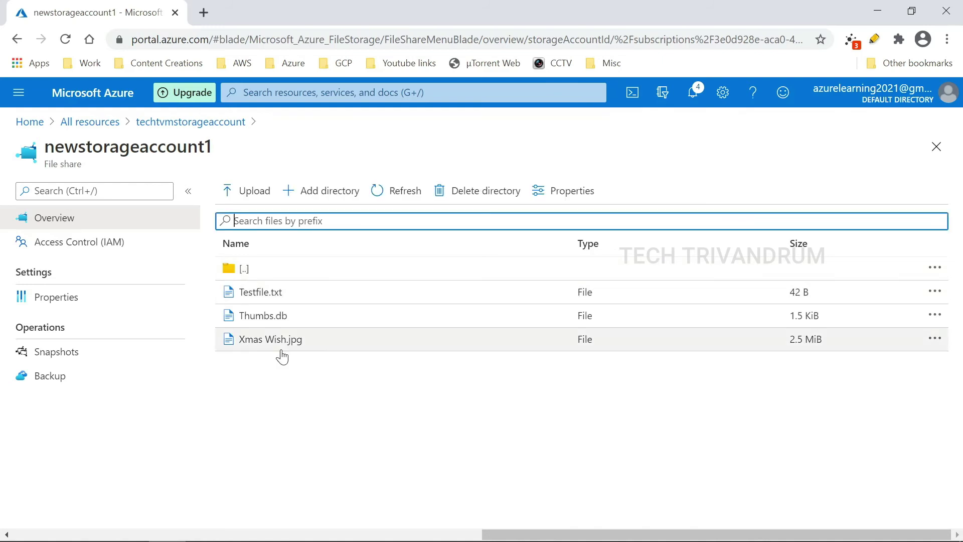
pyautogui.click(273, 346)
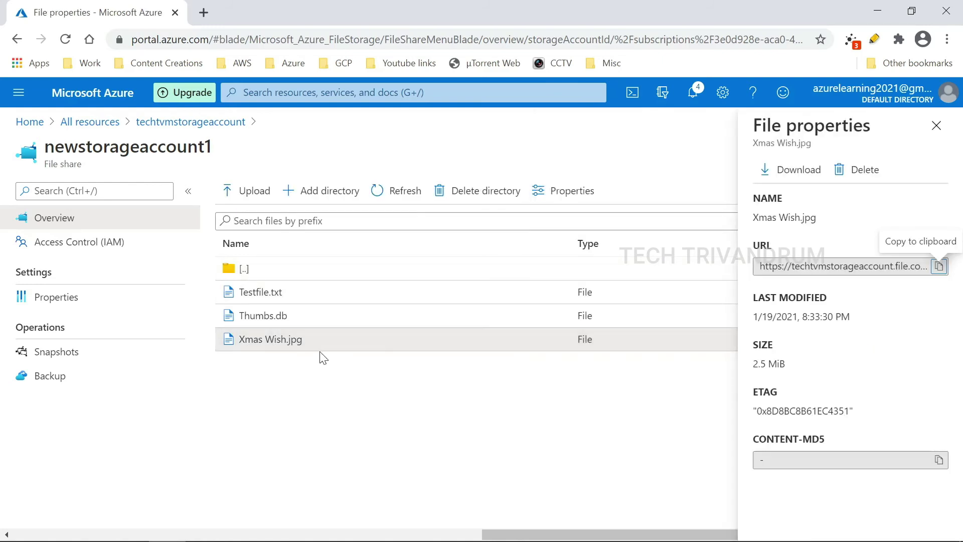
pyautogui.click(877, 11)
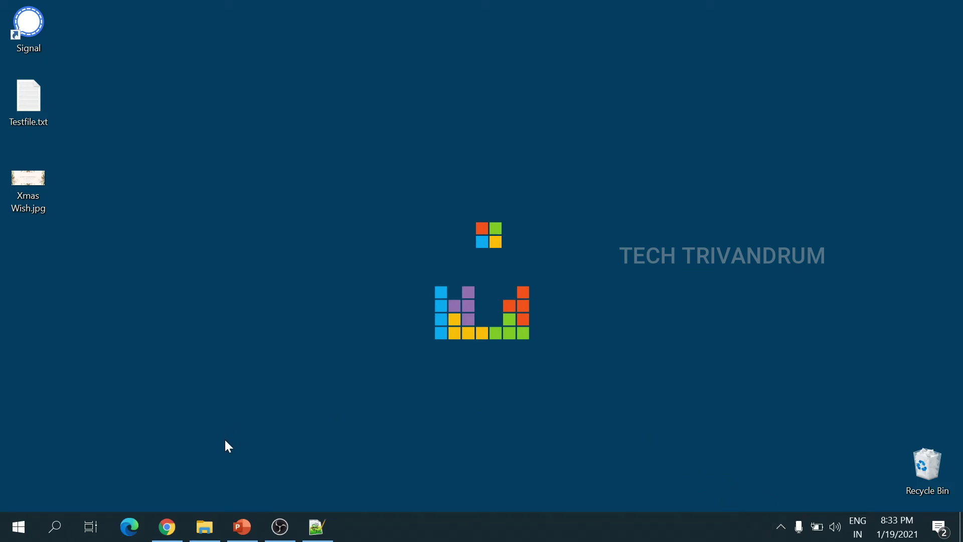
# Return to File Explorer and navigate back from the Demo folder on drive Z: to This PC.
pyautogui.click(207, 526)
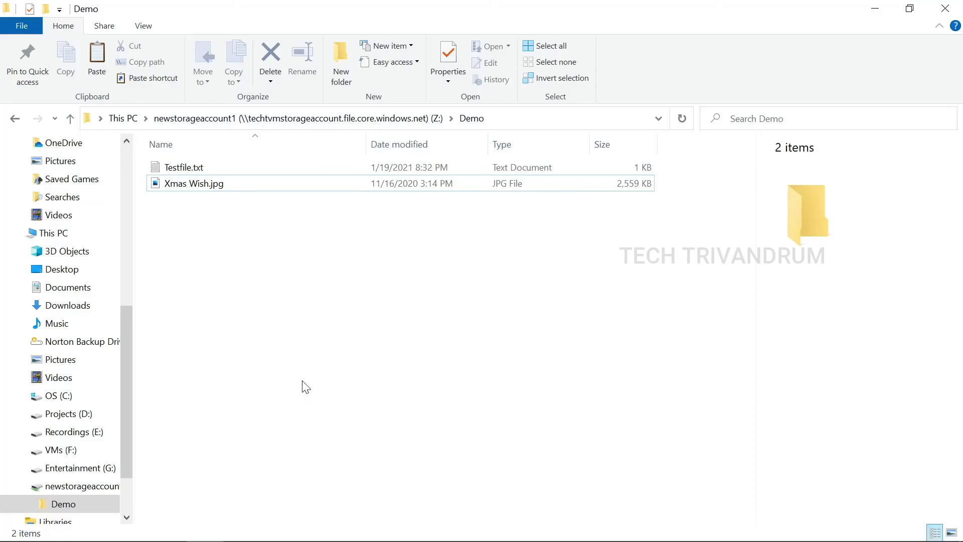
pyautogui.click(14, 118)
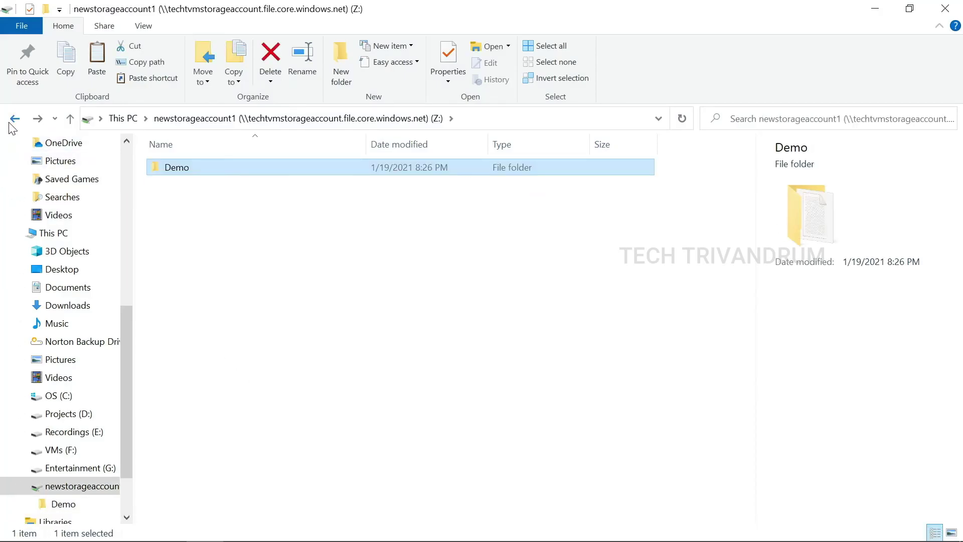
pyautogui.click(14, 119)
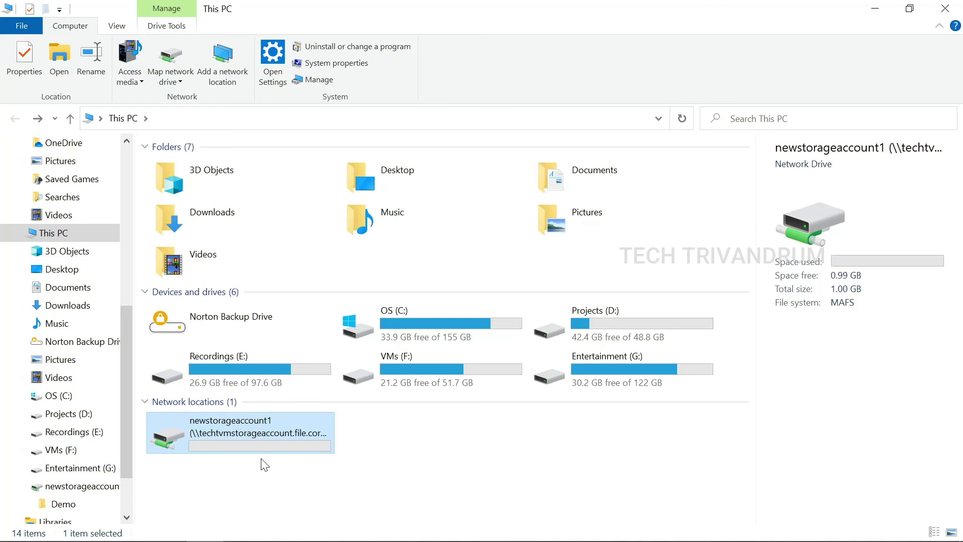
pyautogui.click(875, 8)
pyautogui.rightClick(338, 118)
pyautogui.moveTo(428, 273)
pyautogui.click(556, 289)
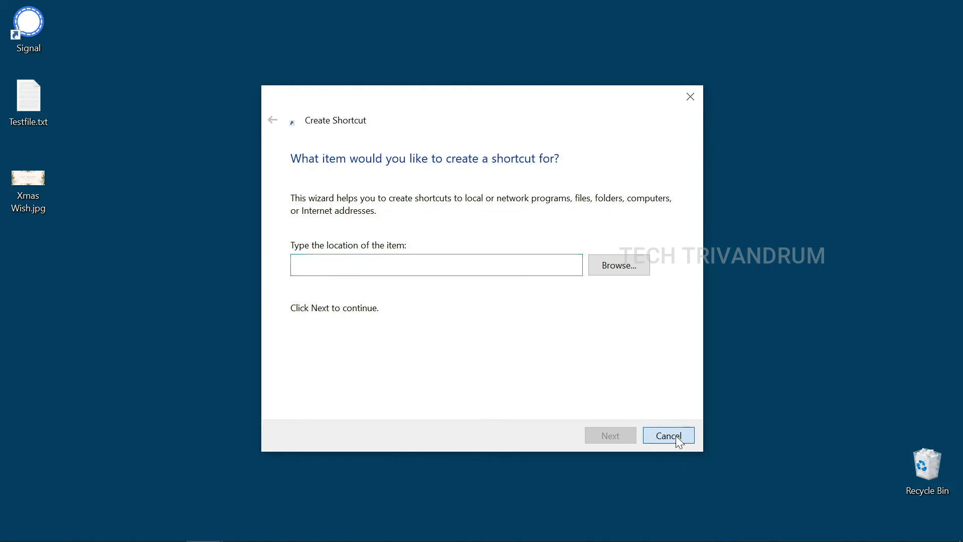
pyautogui.click(676, 435)
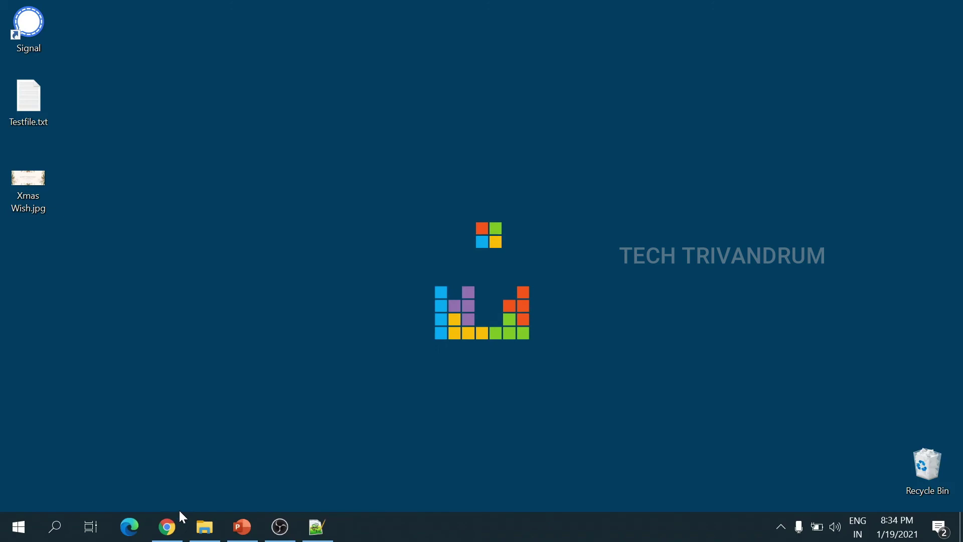
pyautogui.click(180, 527)
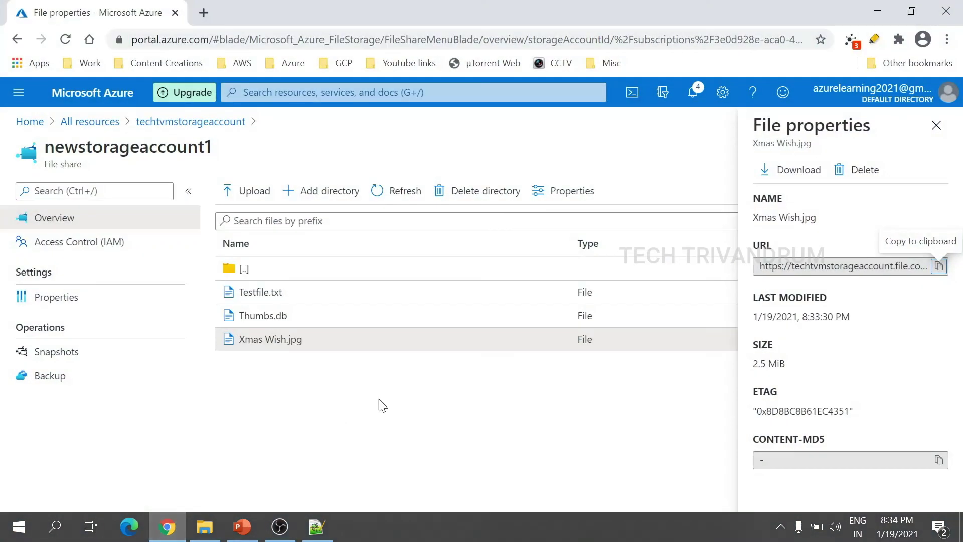
pyautogui.click(173, 531)
# Disconnect the newstorageaccount1 network drive from This PC in File Explorer despite its open files, and refresh the view.
pyautogui.click(204, 526)
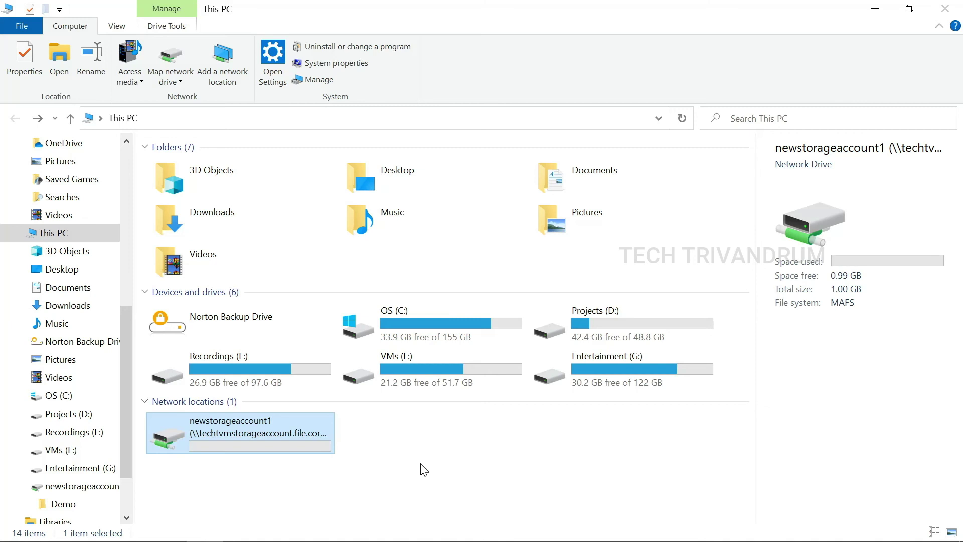
pyautogui.click(304, 375)
pyautogui.click(369, 368)
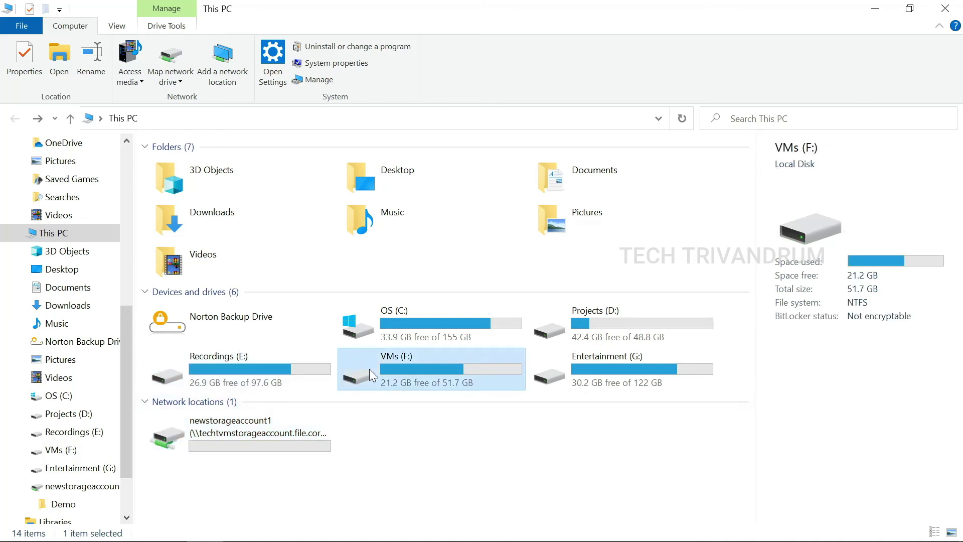
pyautogui.click(225, 434)
pyautogui.rightClick(225, 435)
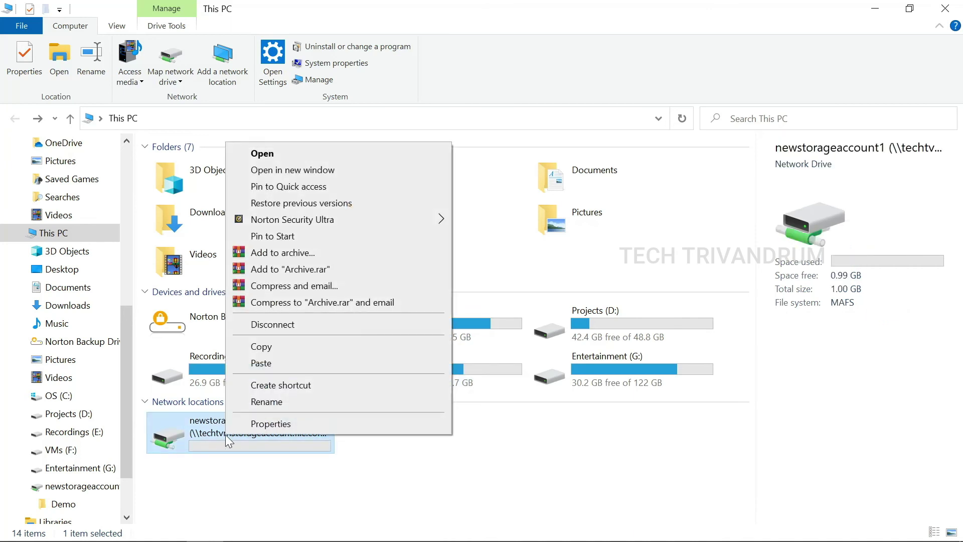
pyautogui.click(300, 326)
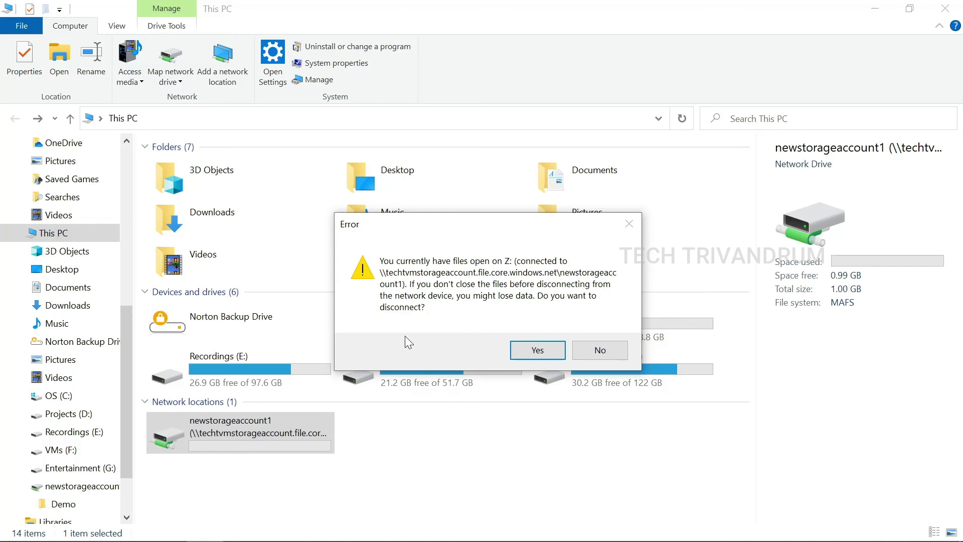
pyautogui.click(534, 351)
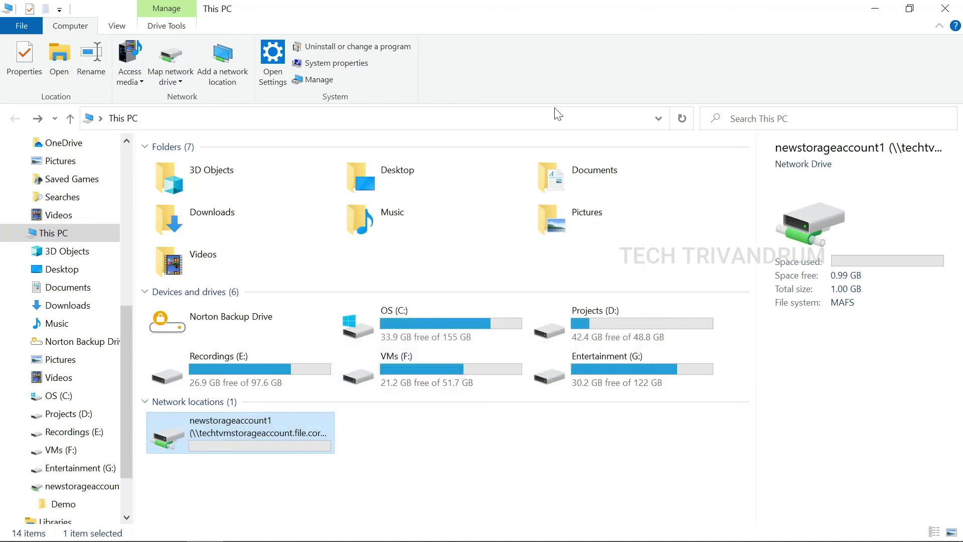
pyautogui.rightClick(441, 460)
pyautogui.click(503, 349)
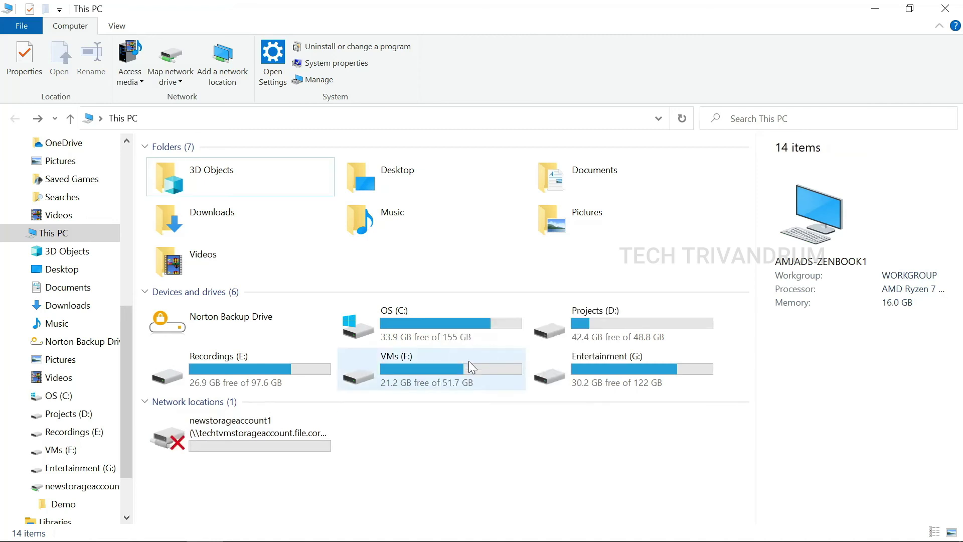
# Close File Explorer and, in the Azure portal, go up from the Demo directory to the root of the newstorageaccount1 file share.
pyautogui.click(260, 442)
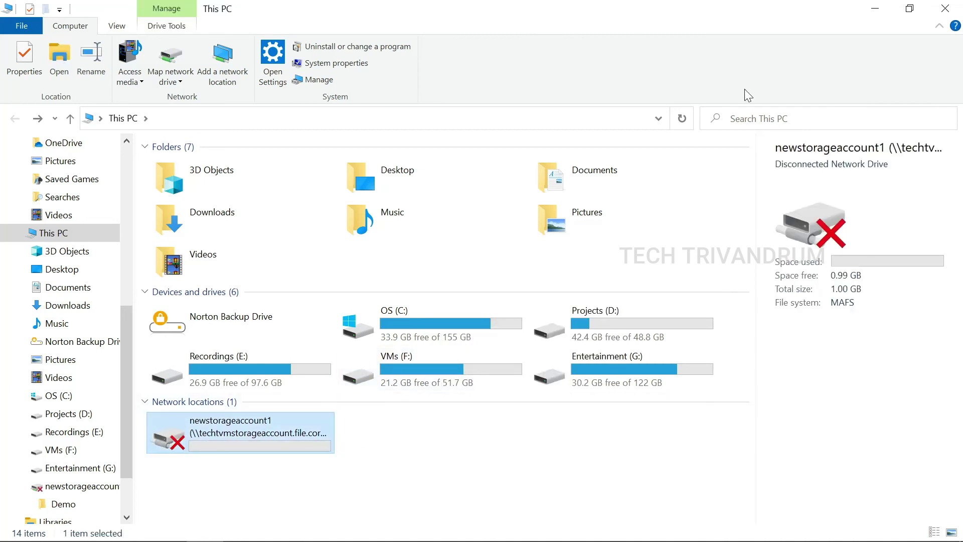
pyautogui.click(945, 8)
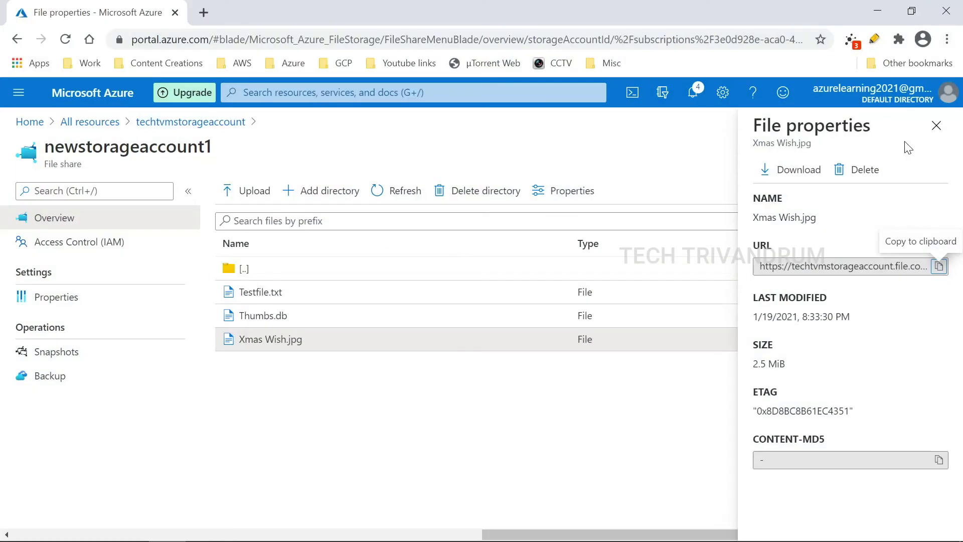
pyautogui.click(936, 125)
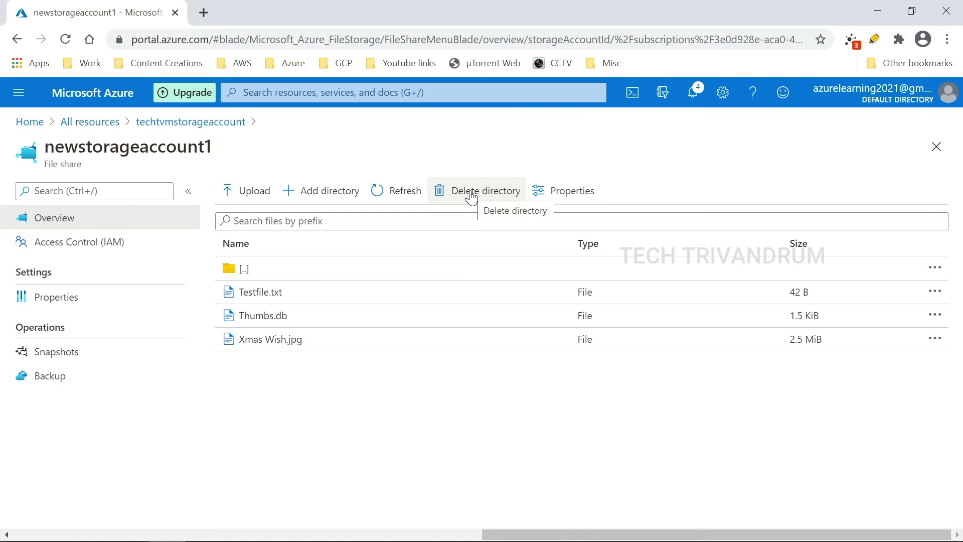
pyautogui.click(243, 191)
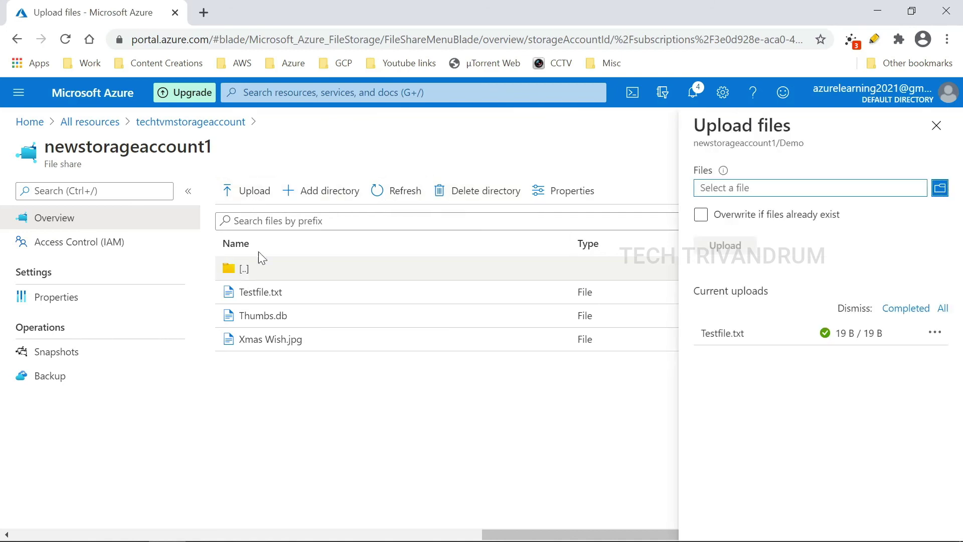
pyautogui.click(937, 125)
pyautogui.click(244, 269)
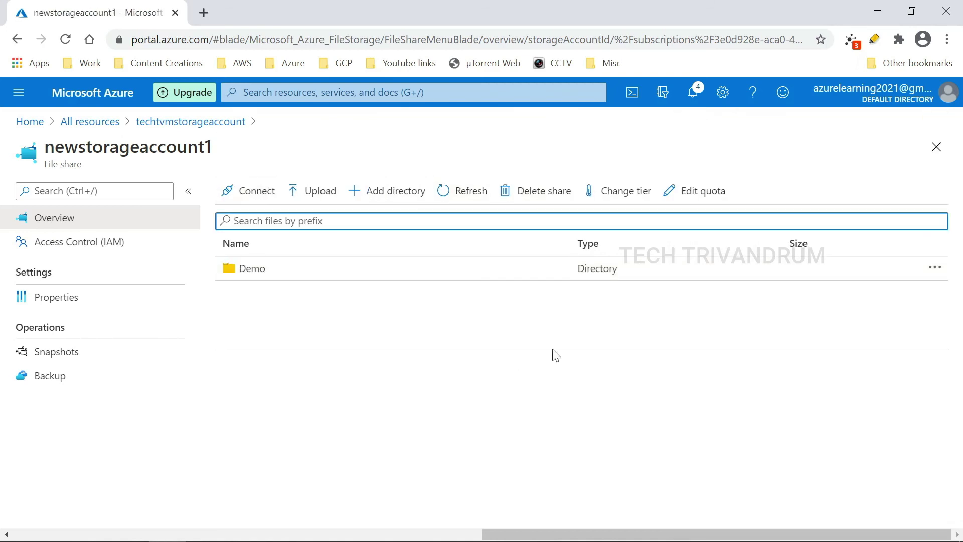
# Delete the newstorageaccount1 file share, confirming with its name newstorageaccount1, and dismiss the notification.
pyautogui.click(530, 196)
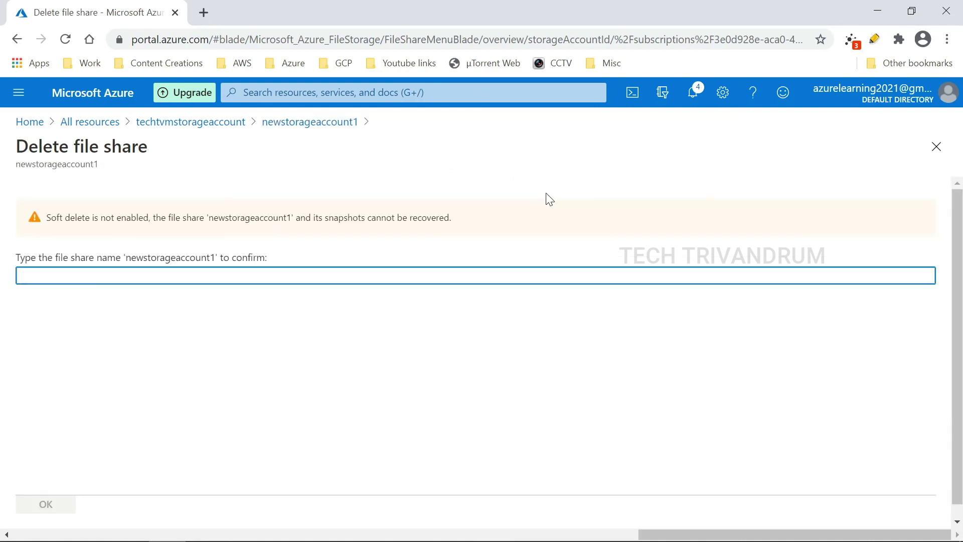
pyautogui.write('newsstorageaccount')
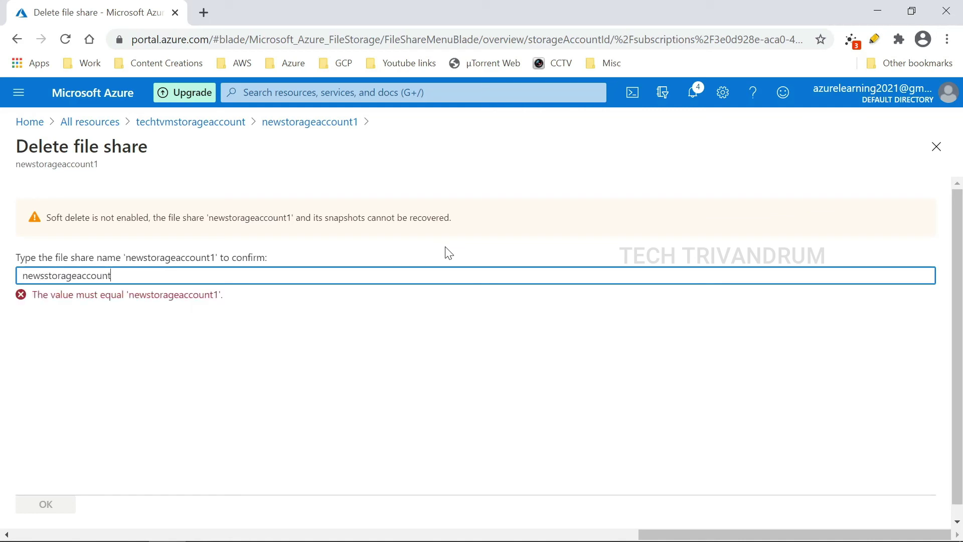
pyautogui.moveTo(136, 258); pyautogui.dragTo(21, 276)
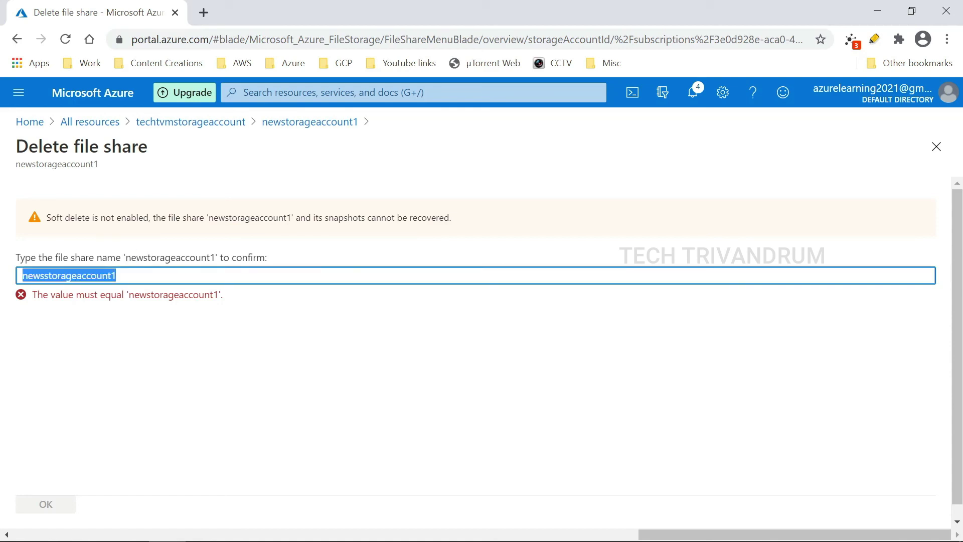
pyautogui.press('BackSpace')
pyautogui.write('newstorageaccount1')
pyautogui.click(46, 505)
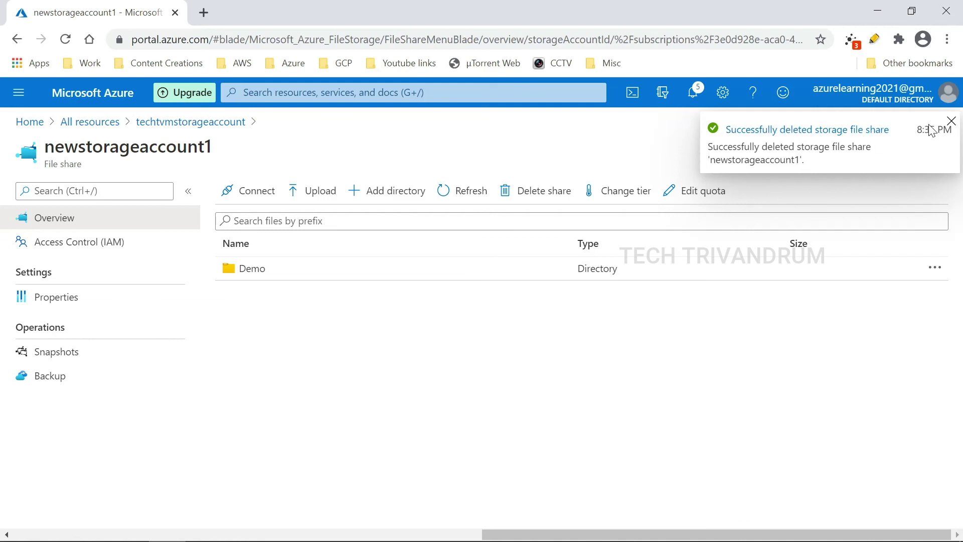
pyautogui.click(952, 121)
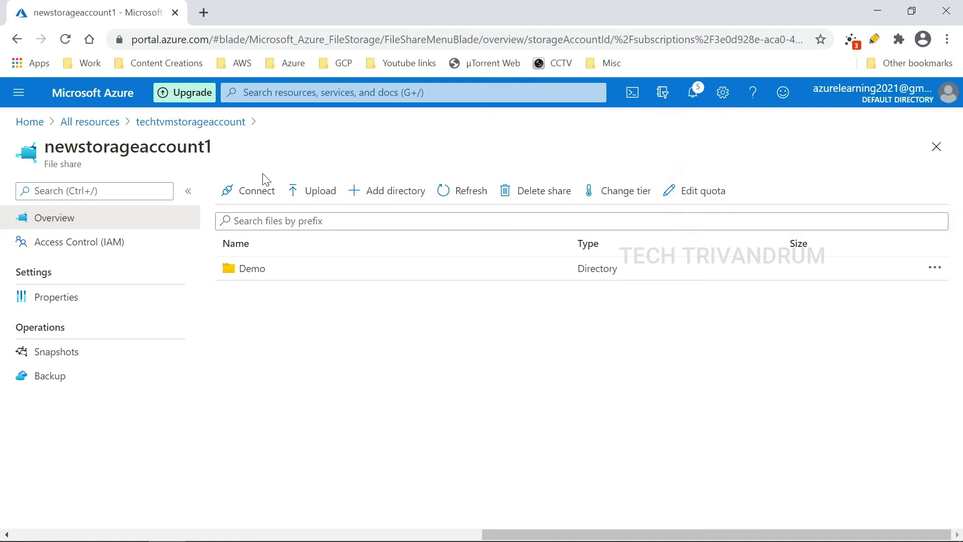
# Open techtvmstorageaccount from All resources, examine the essentials and storage services in its overview, and collapse the resource list.
pyautogui.click(107, 125)
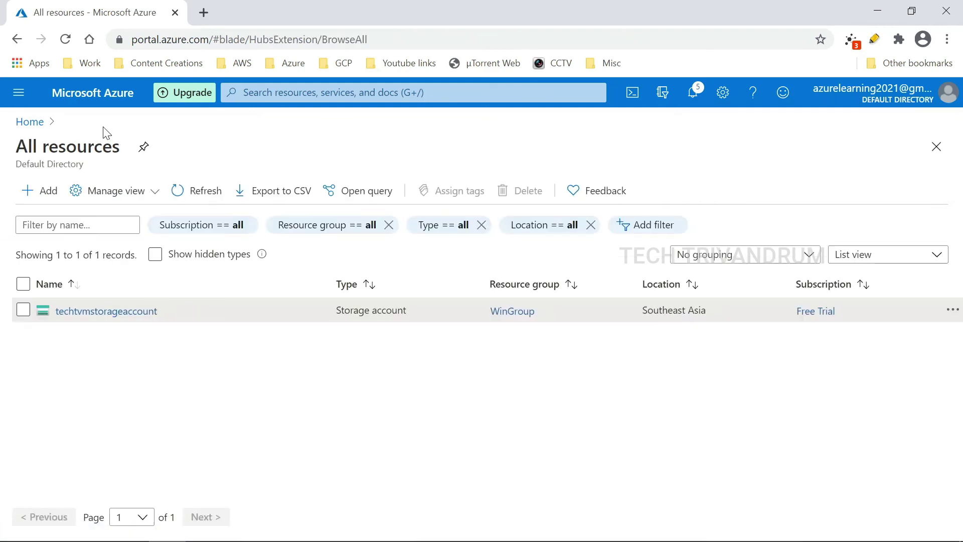
pyautogui.click(118, 314)
pyautogui.scroll(-5, 677, 329)
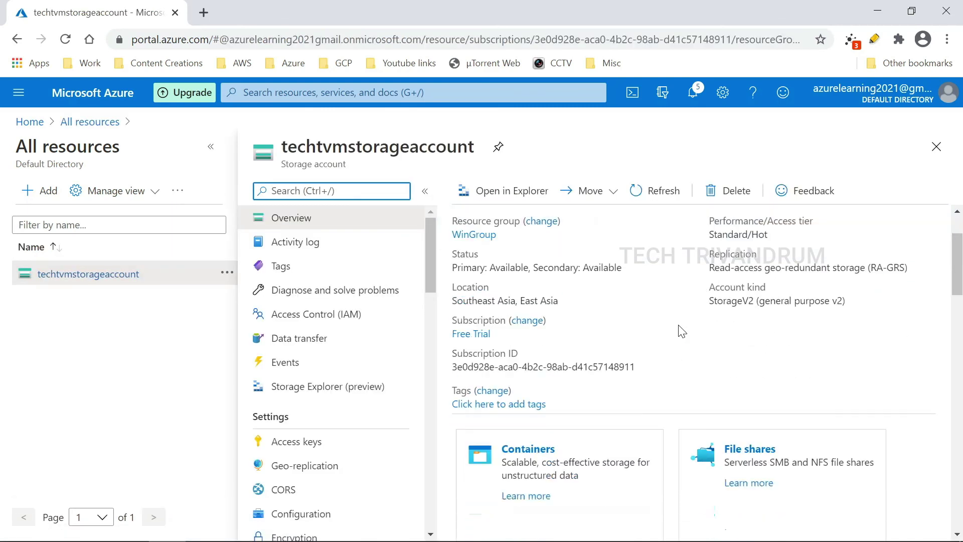
pyautogui.scroll(1, 724, 333)
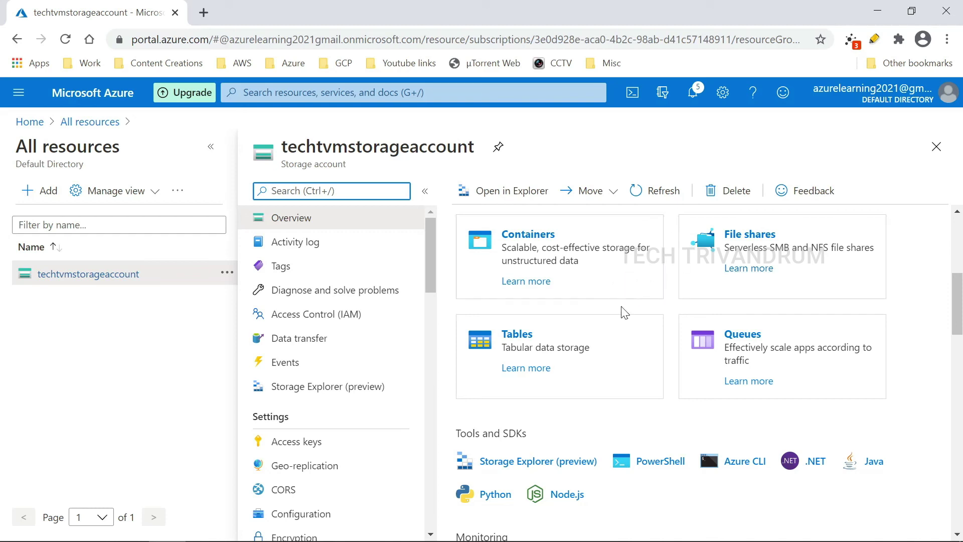
pyautogui.moveTo(210, 531)
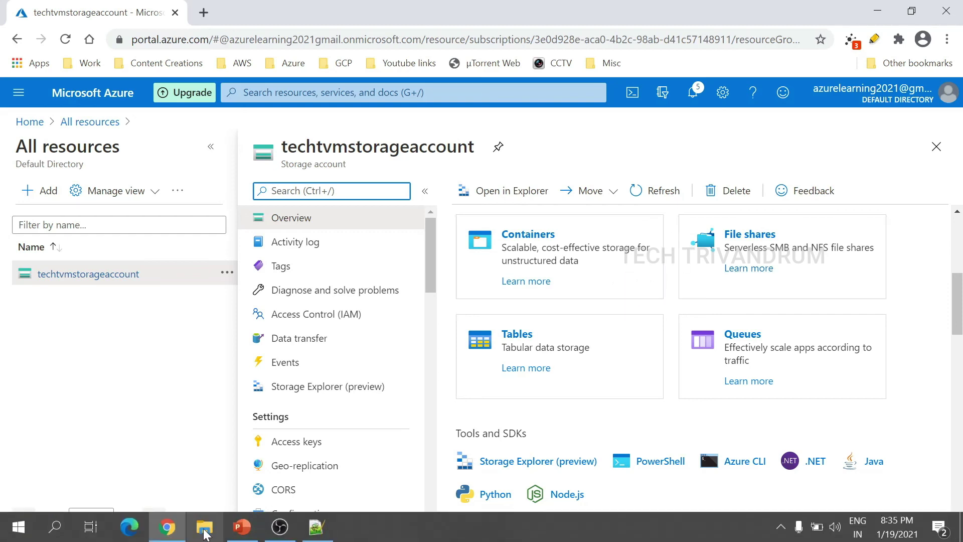
pyautogui.scroll(4, 648, 390)
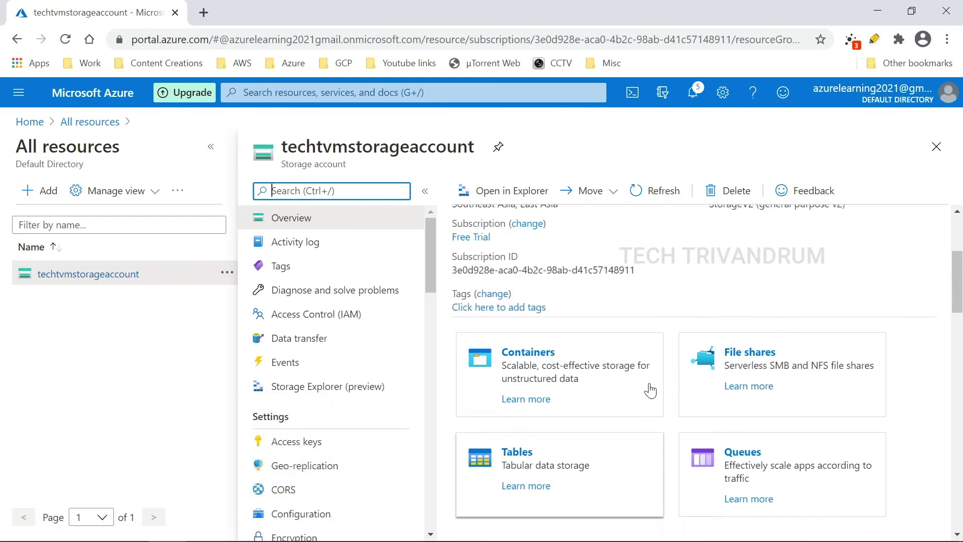
pyautogui.scroll(2, 654, 386)
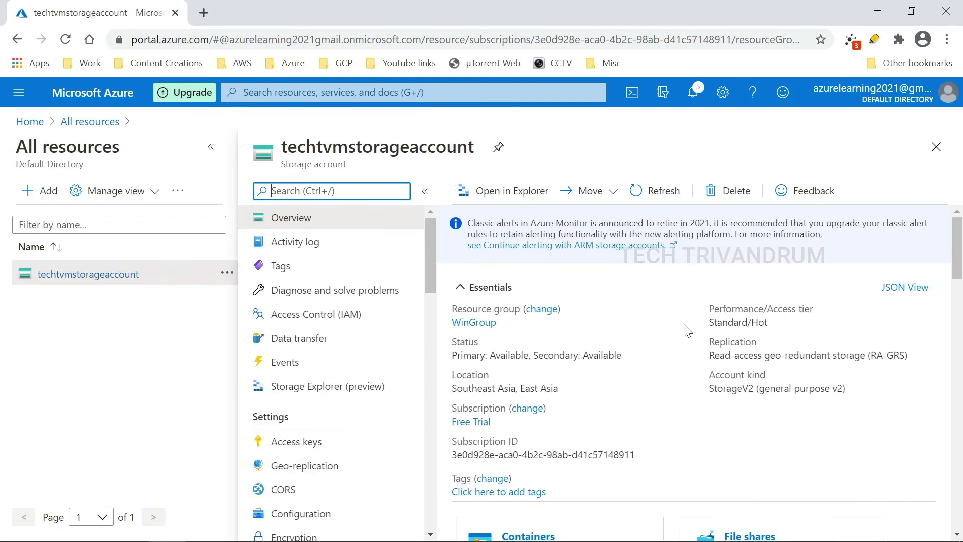
pyautogui.scroll(-2, 687, 332)
pyautogui.scroll(-1, 688, 328)
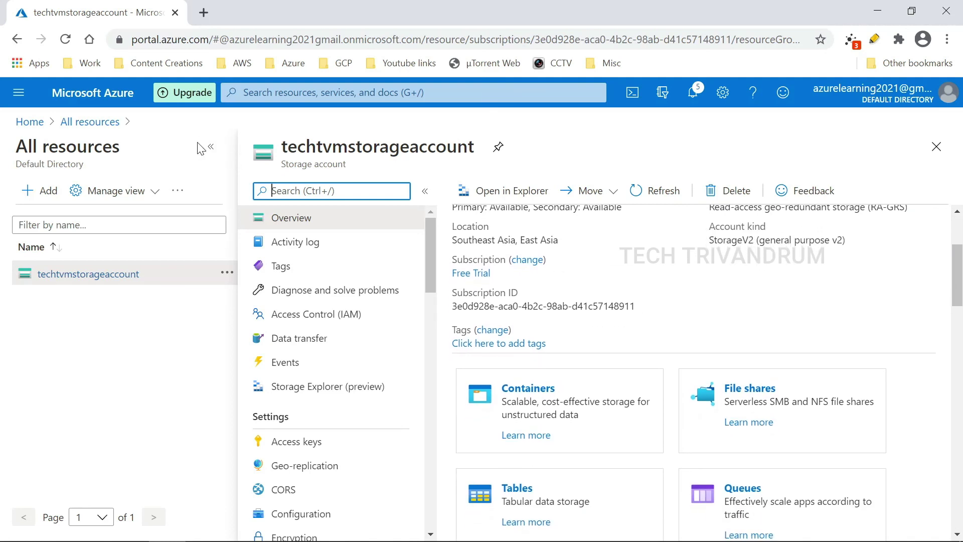
pyautogui.click(210, 147)
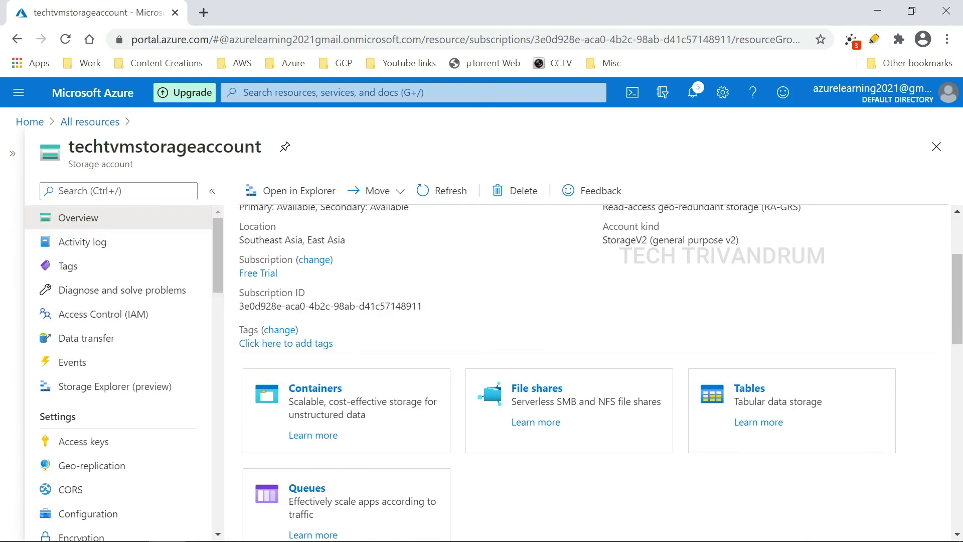